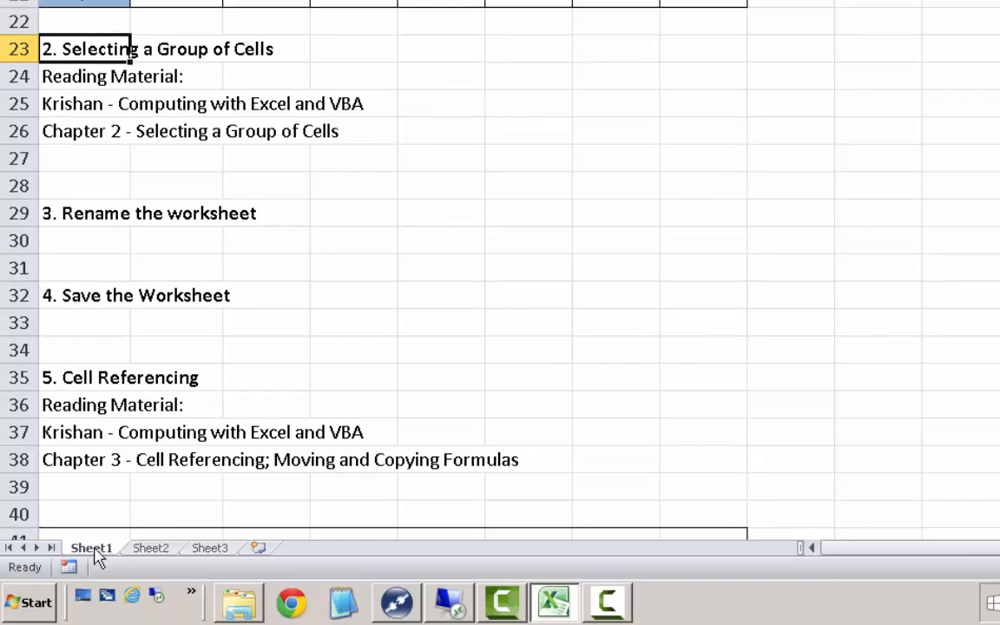
# - Rename the Sheet1 worksheet as HW6
pyautogui.rightClick(98, 554)
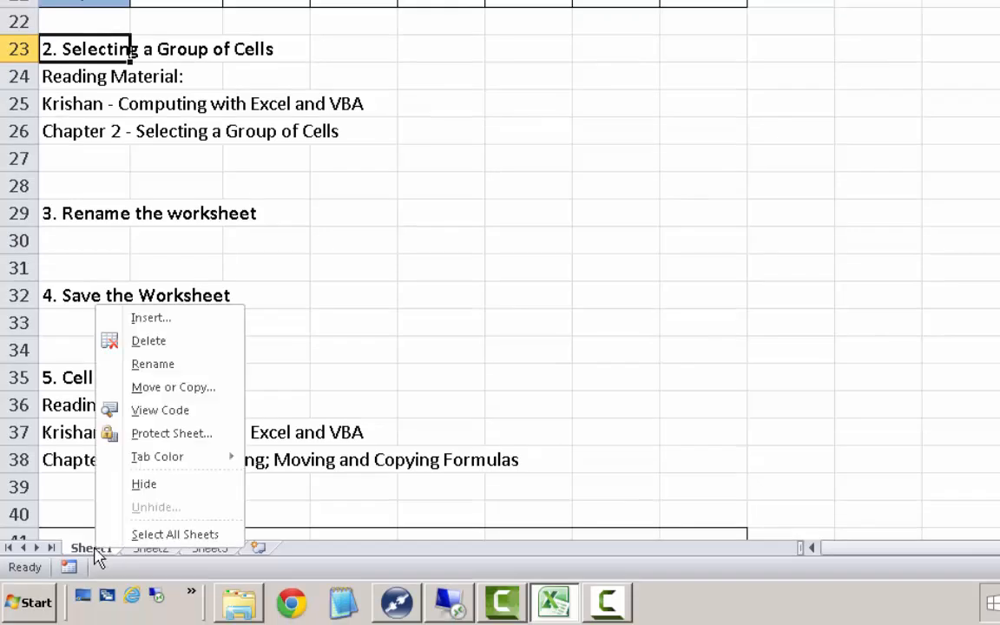
pyautogui.click(173, 363)
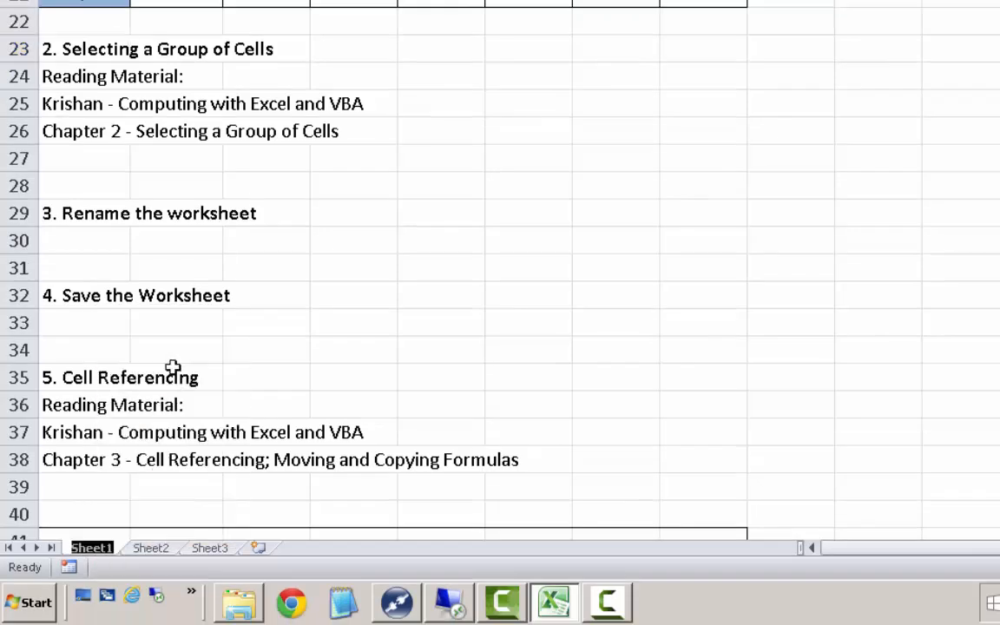
pyautogui.write('HW6')
pyautogui.press('Return')
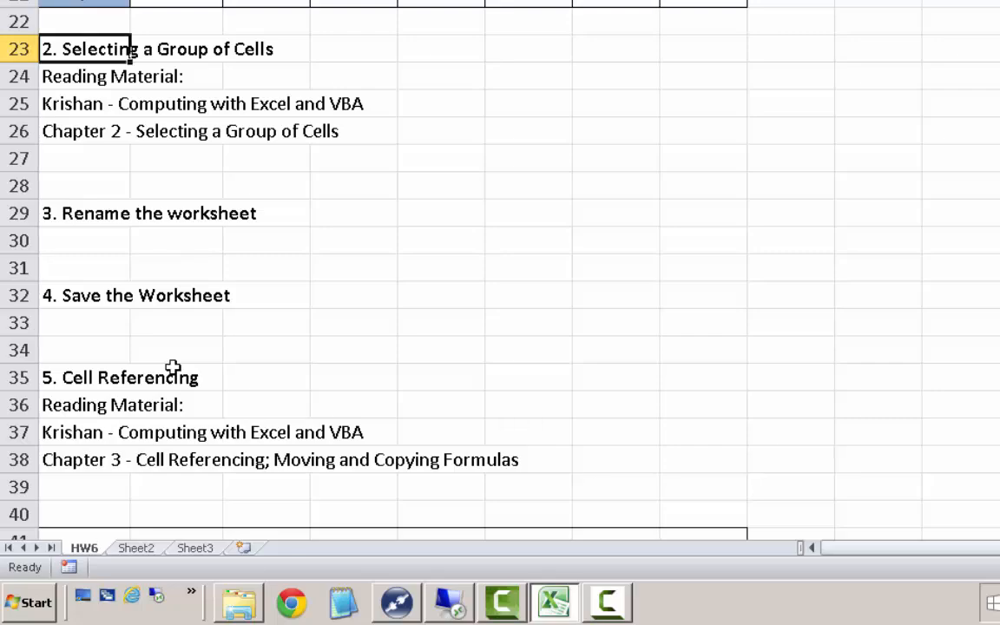
# - Save a copy of the workbook in the HW6 folder as HW6_FA15_Solutions in Excel Workbook (*.xlsx) format
pyautogui.click(101, 318)
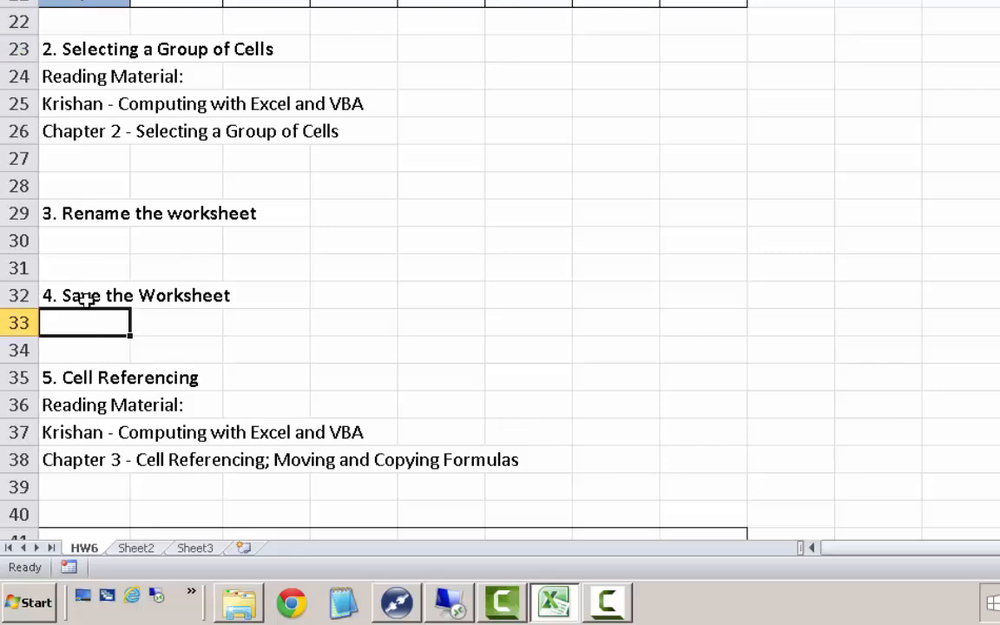
pyautogui.click(87, 298)
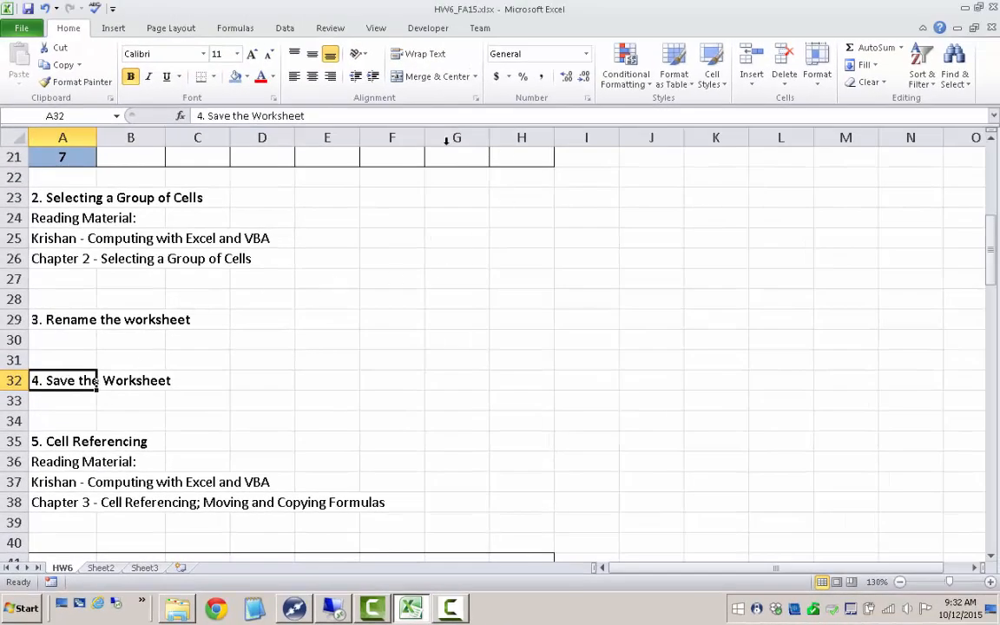
pyautogui.click(23, 25)
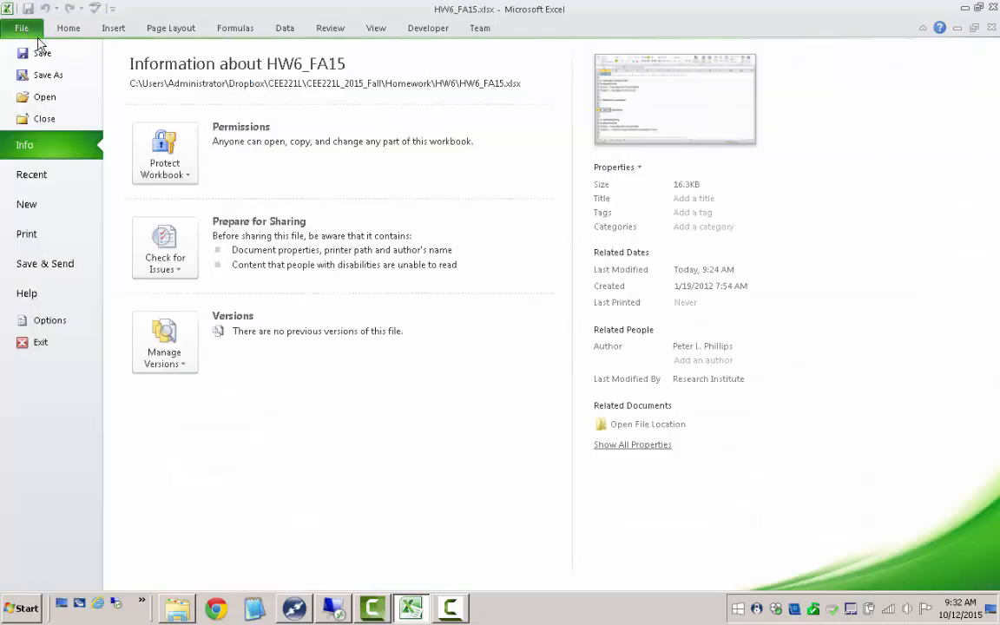
pyautogui.click(44, 75)
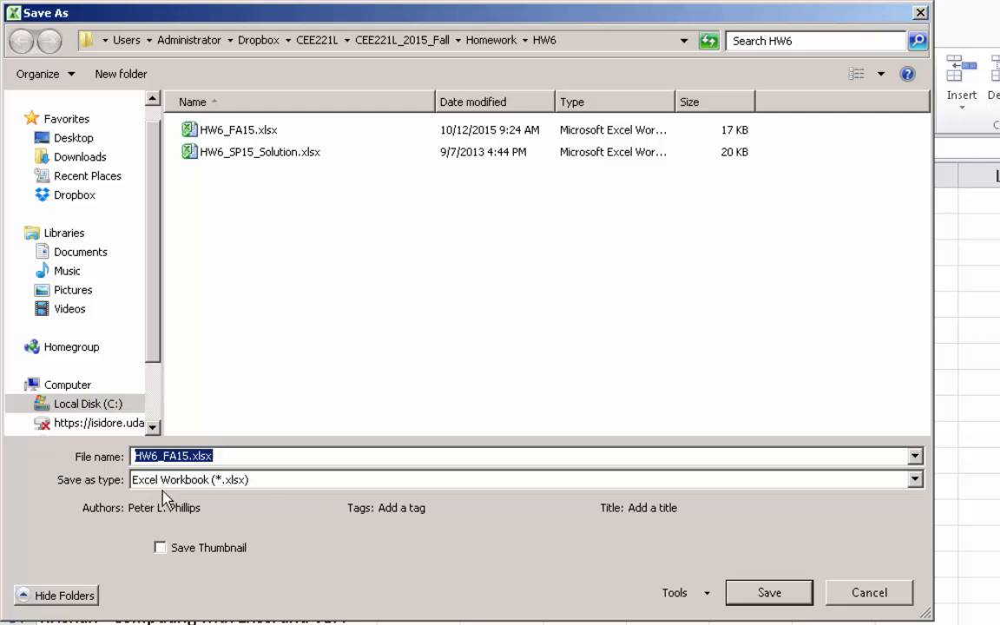
pyautogui.click(255, 481)
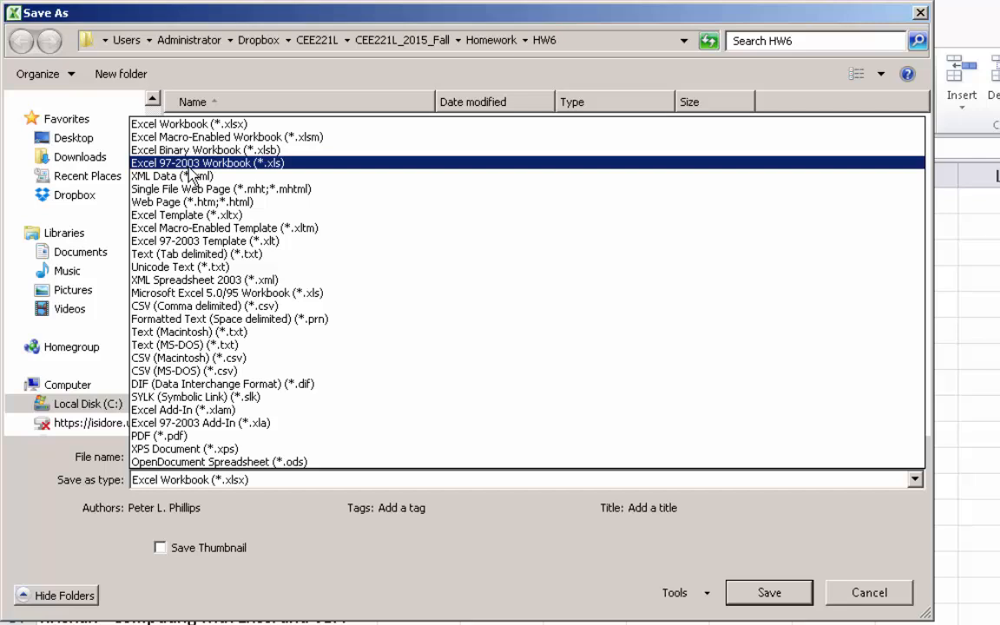
pyautogui.click(178, 128)
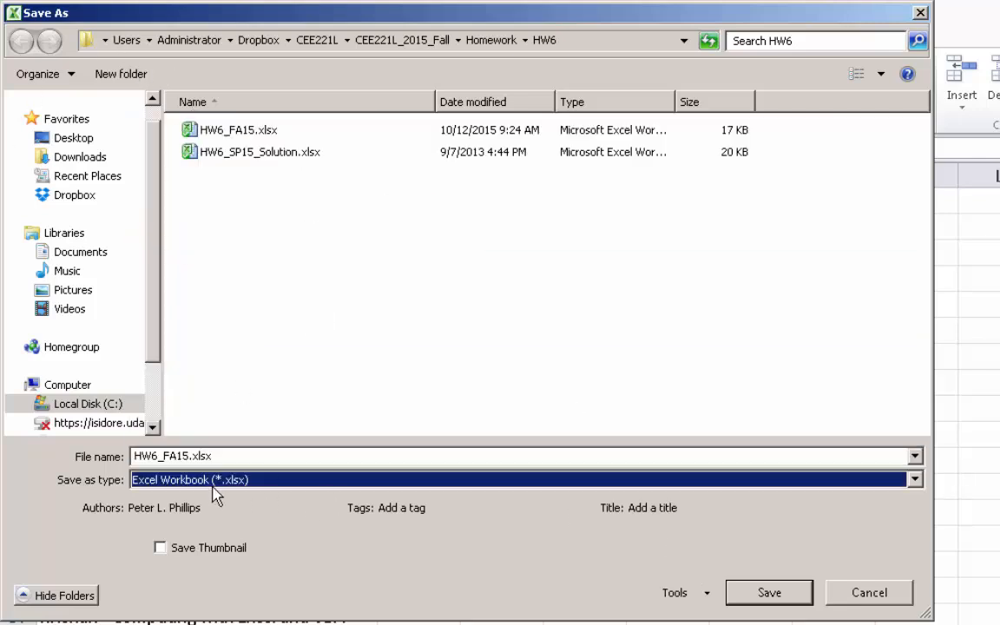
pyautogui.click(192, 460)
pyautogui.click(190, 456)
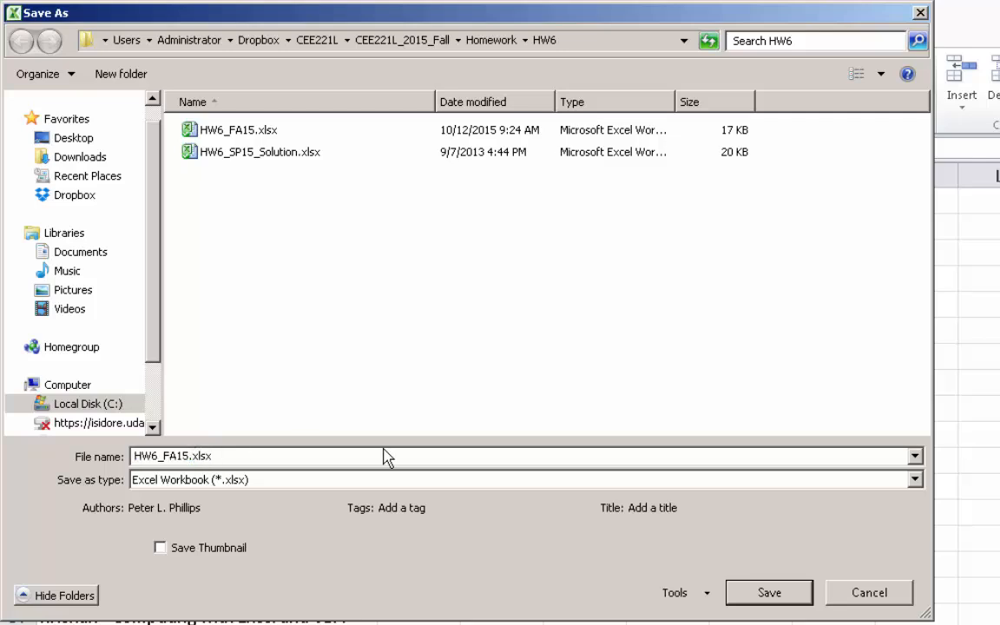
pyautogui.write('_Solutions')
pyautogui.press('Return')
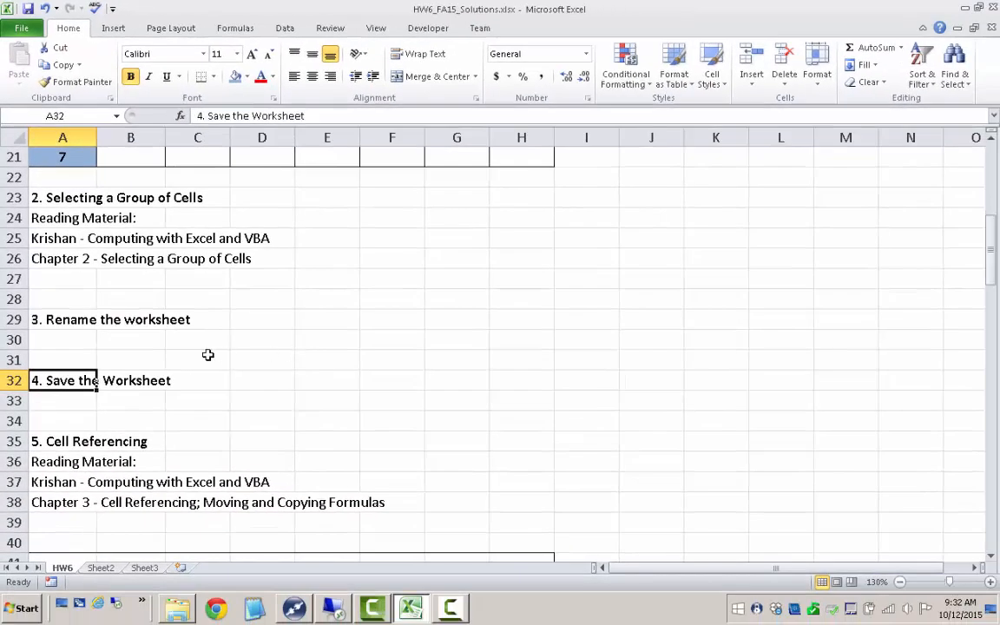
# - Copy the whole Area Table, cells A13:H21, from the Navigation section
pyautogui.click(207, 354)
pyautogui.scroll(-4, 200, 353)
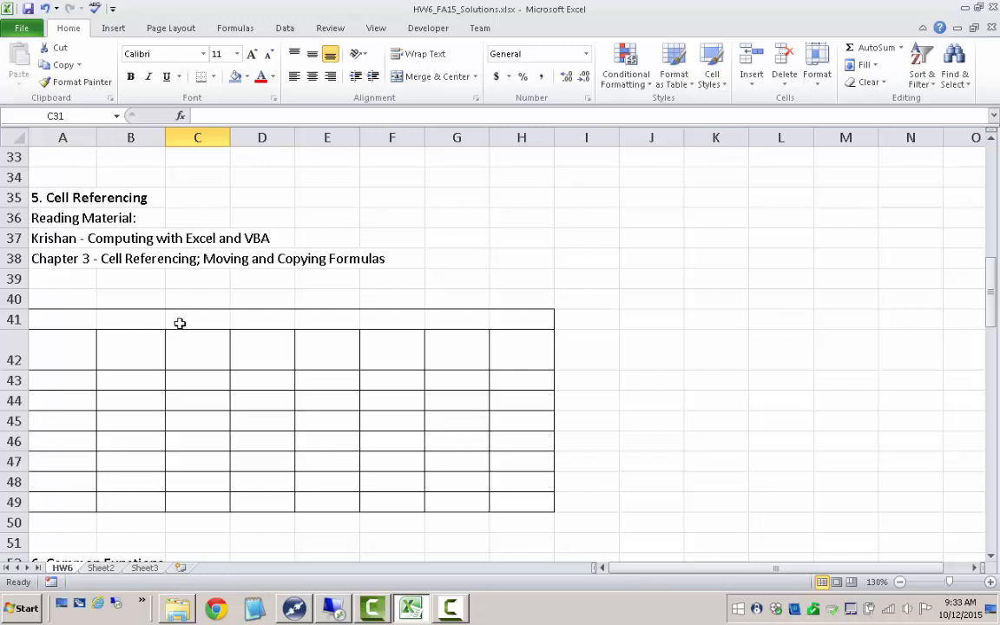
pyautogui.scroll(1, 191, 277)
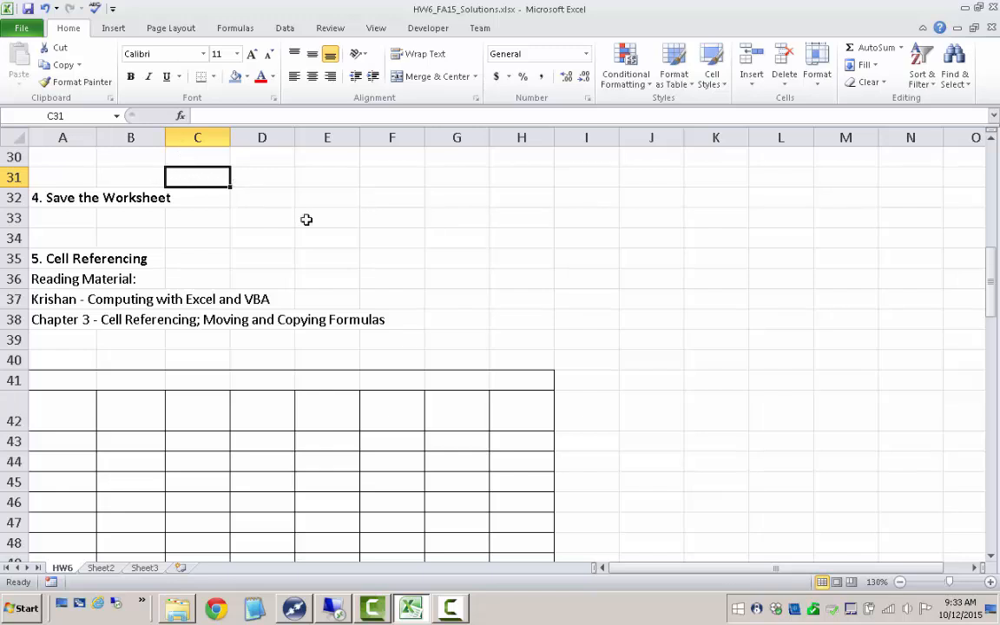
pyautogui.click(270, 197)
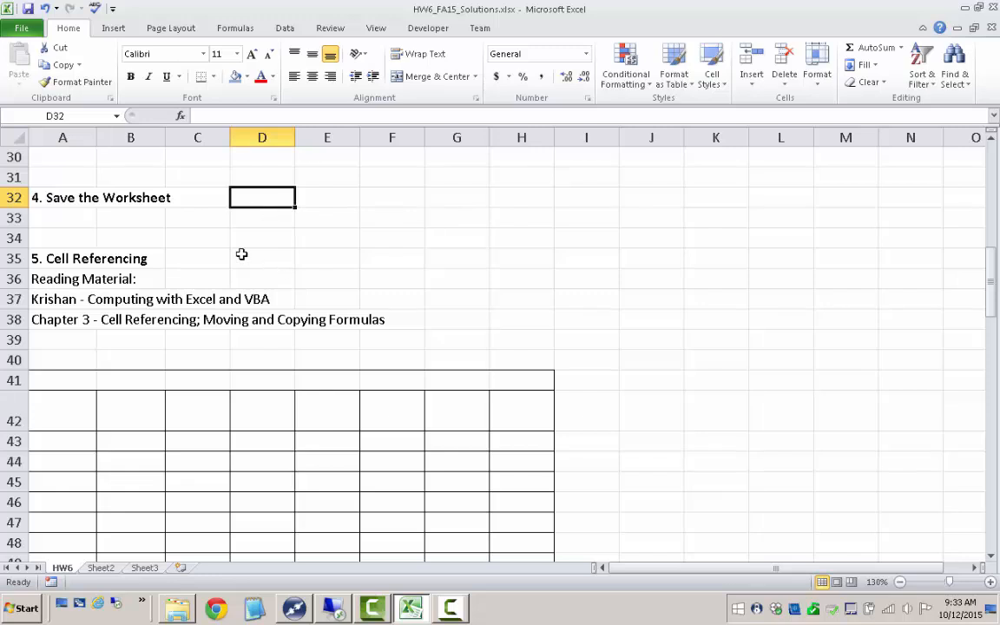
pyautogui.scroll(5, 192, 263)
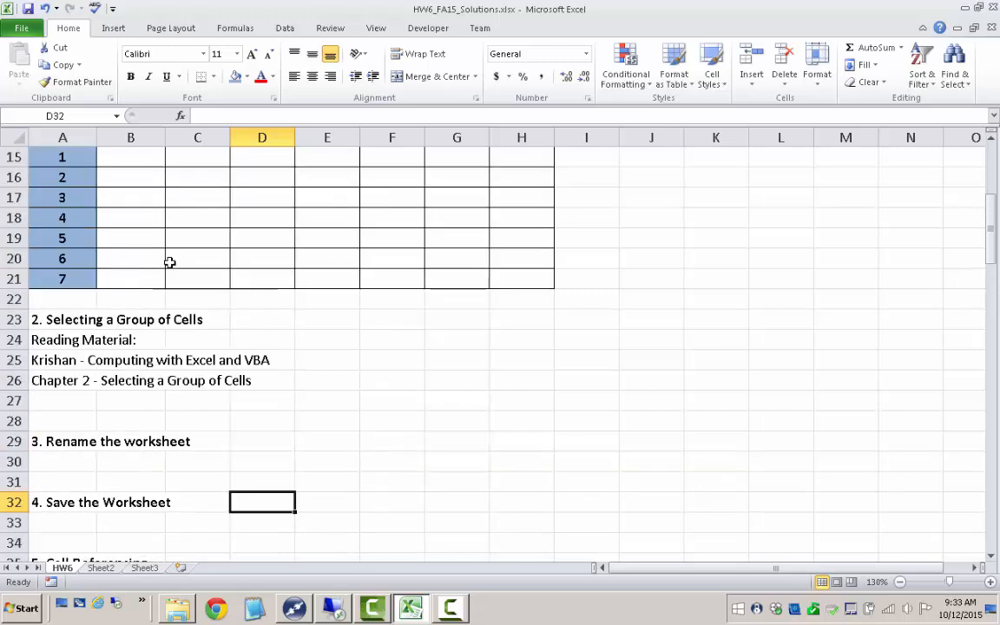
pyautogui.scroll(3, 170, 262)
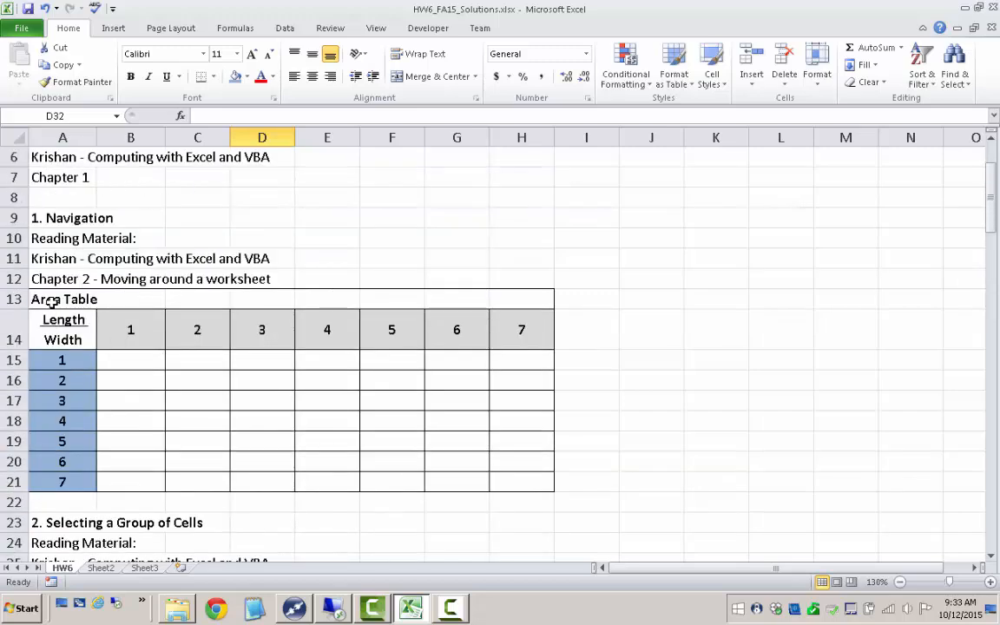
pyautogui.moveTo(52, 301); pyautogui.dragTo(509, 484)
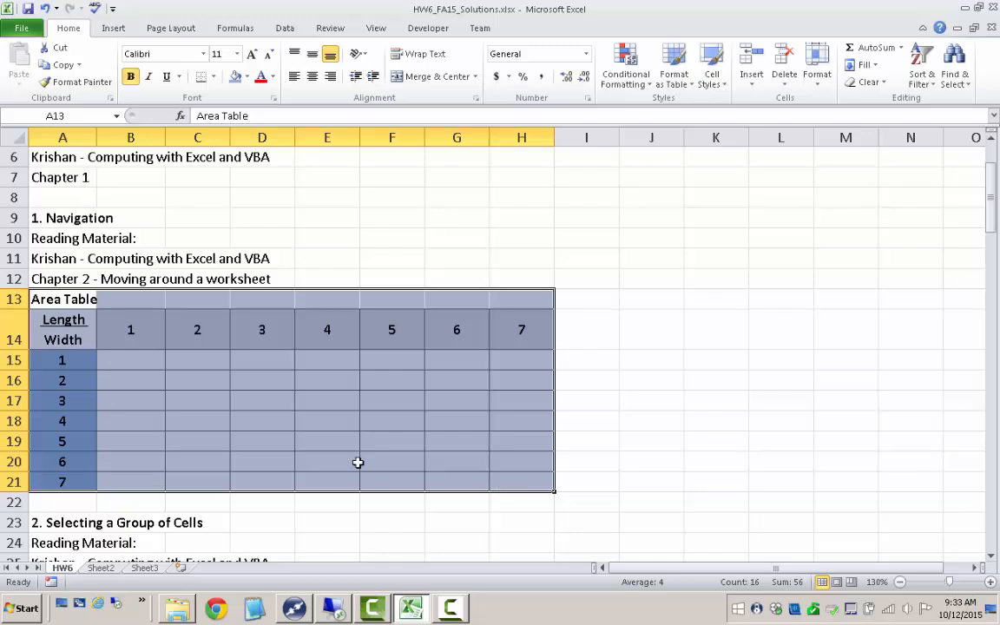
pyautogui.moveTo(63, 299); pyautogui.dragTo(509, 471)
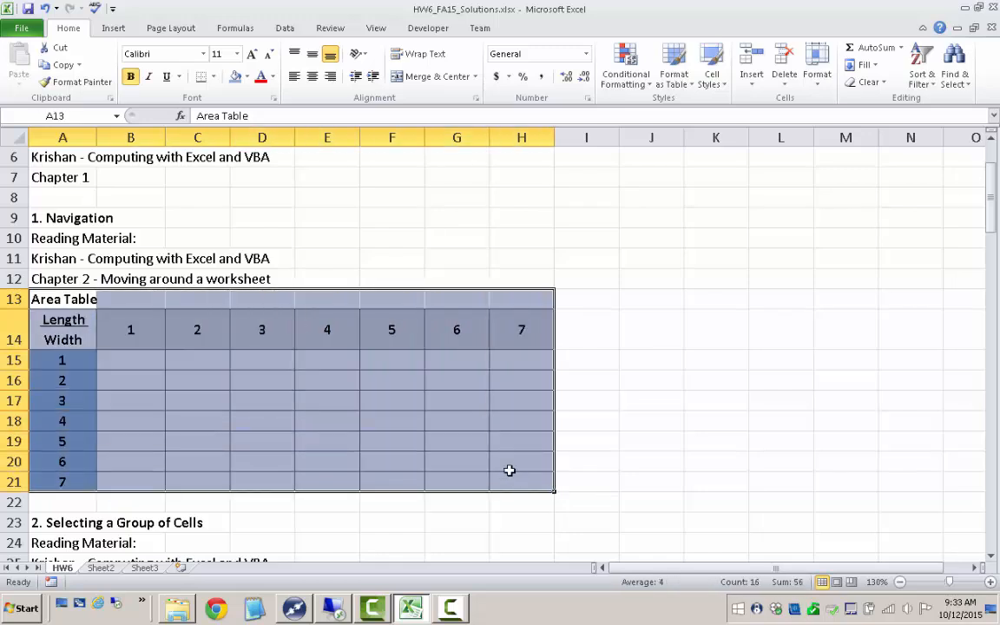
pyautogui.rightClick(136, 319)
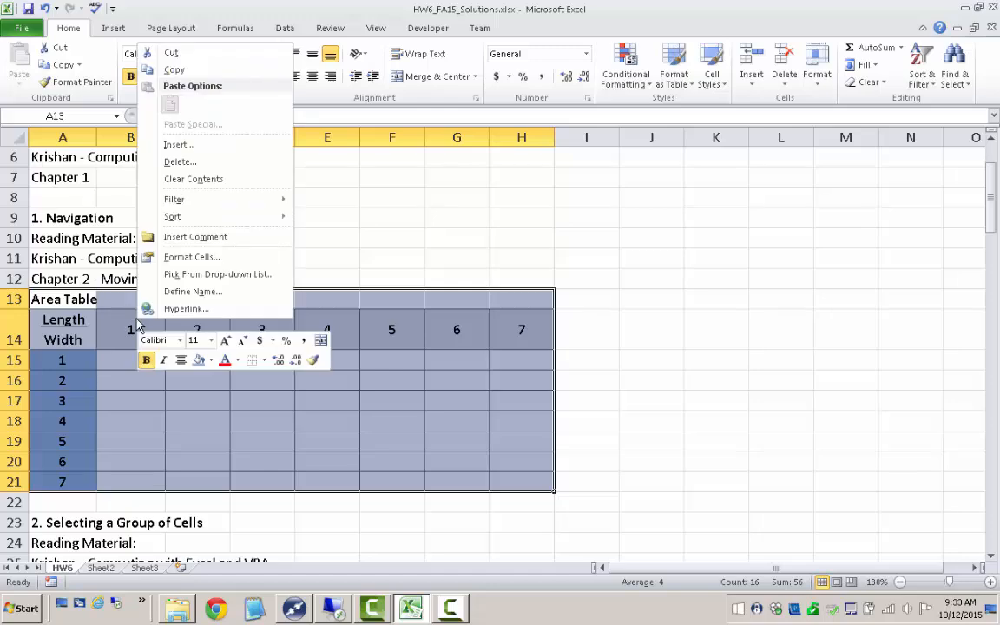
pyautogui.click(175, 71)
# - Paste the copied Area Table with its formatting into the blank grid under Cell Referencing, starting at cell A41
pyautogui.scroll(-8, 152, 328)
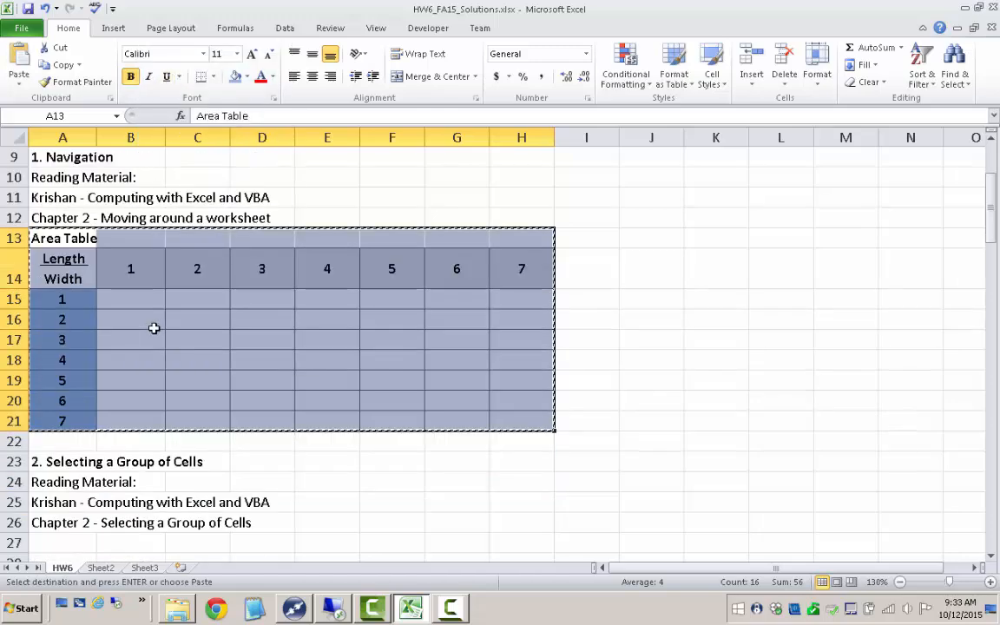
pyautogui.click(46, 382)
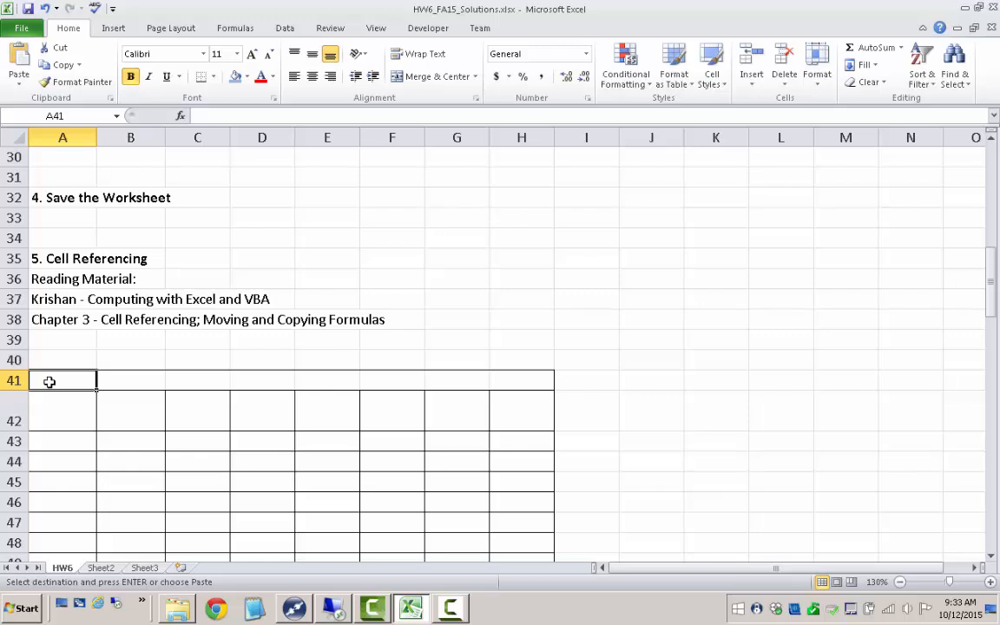
pyautogui.scroll(-1, 56, 365)
pyautogui.rightClick(52, 321)
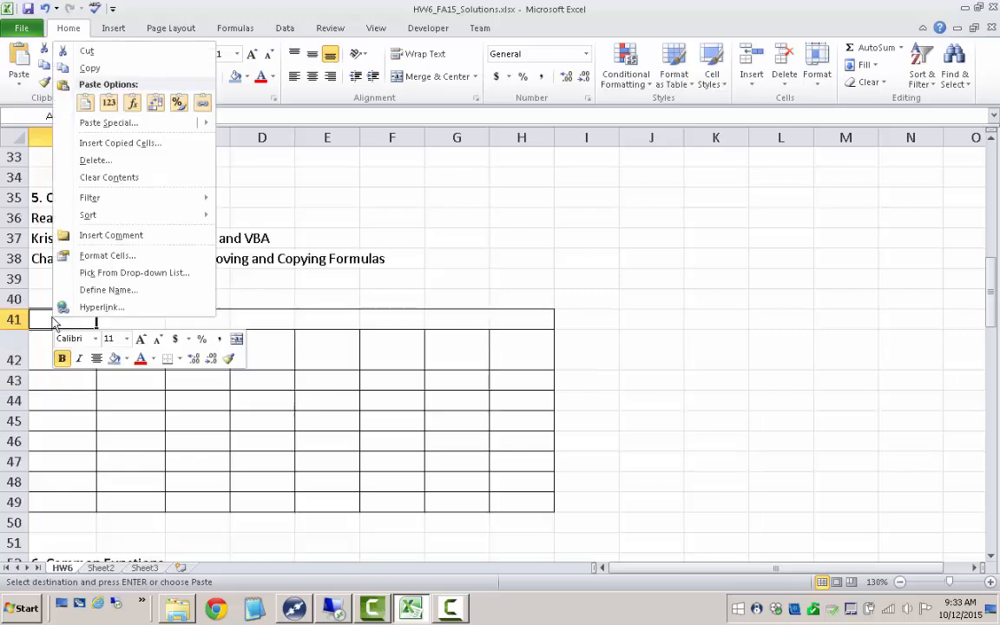
pyautogui.click(86, 104)
pyautogui.click(173, 284)
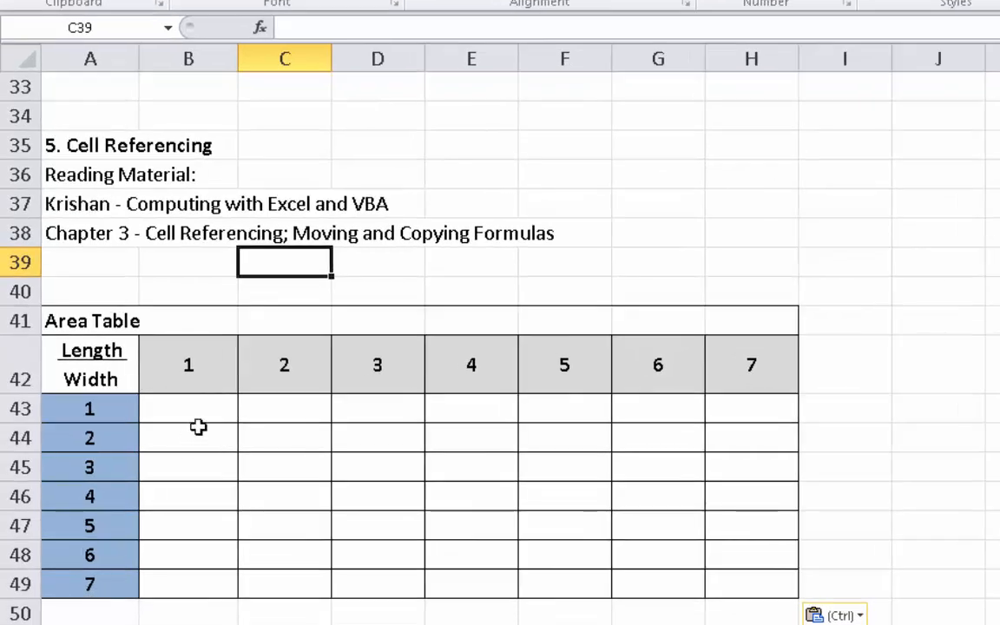
# - Enter the formula =B42*A43 in cell B43 to multiply length by width, and review its cell references
pyautogui.click(187, 409)
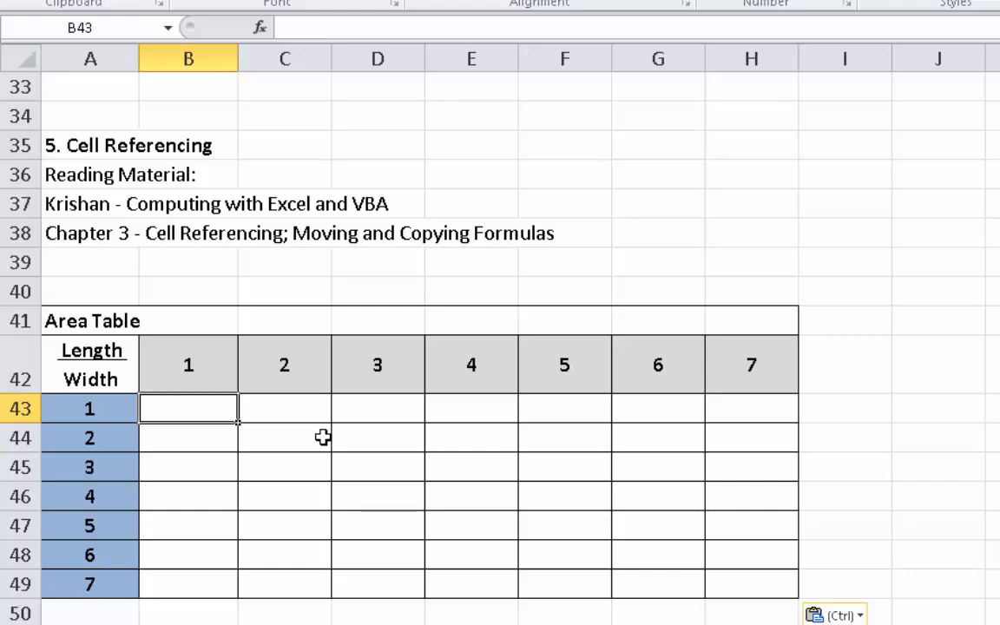
pyautogui.write('=')
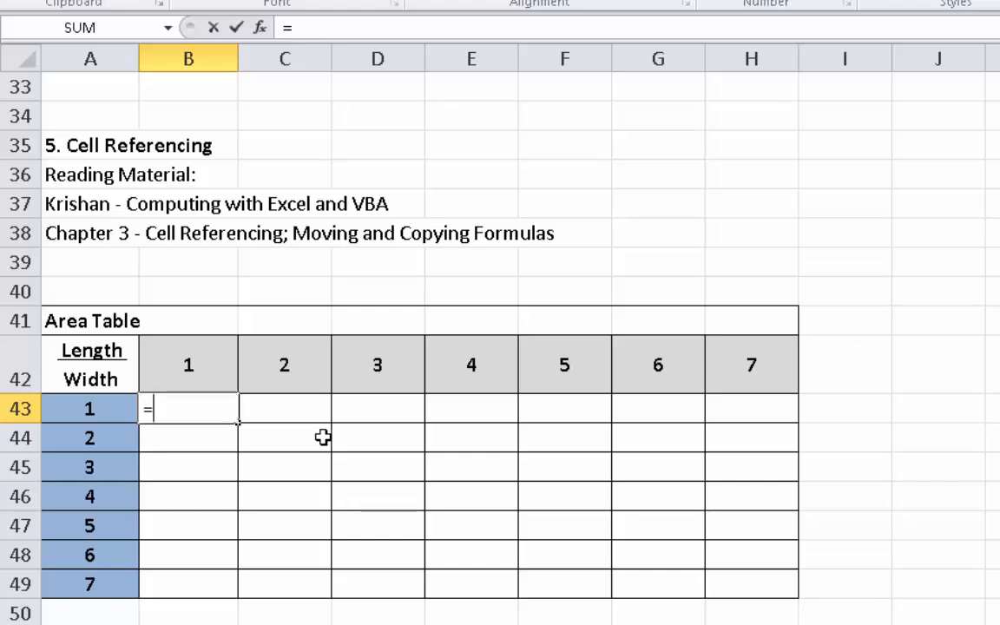
pyautogui.click(179, 351)
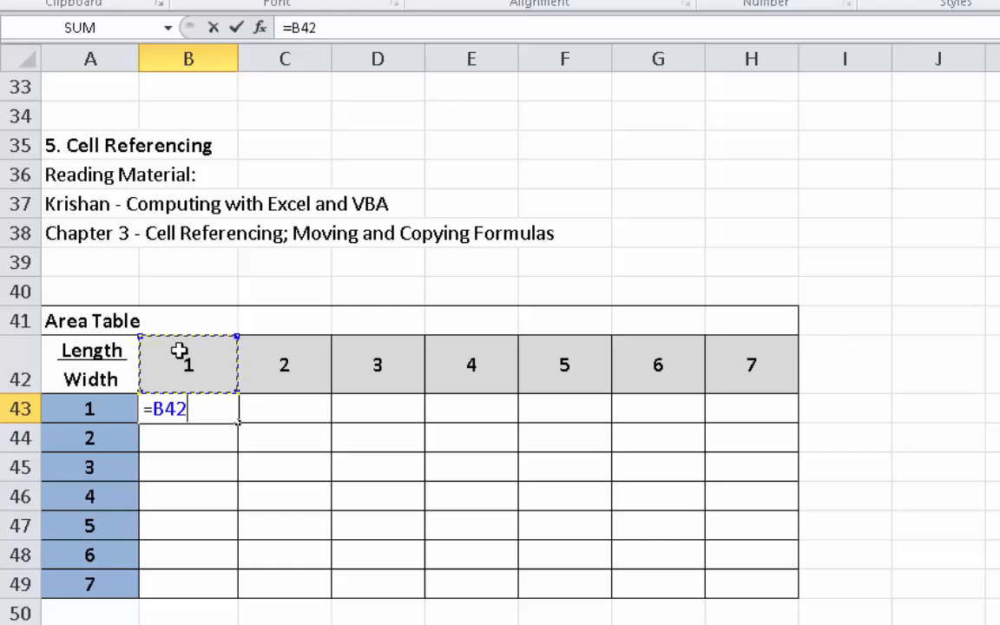
pyautogui.write('*')
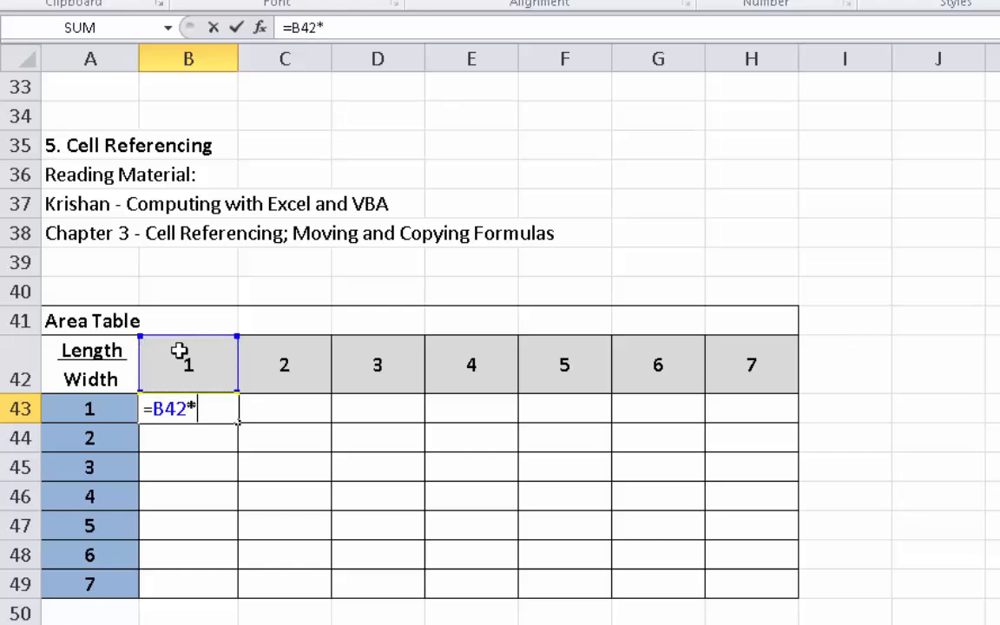
pyautogui.click(85, 404)
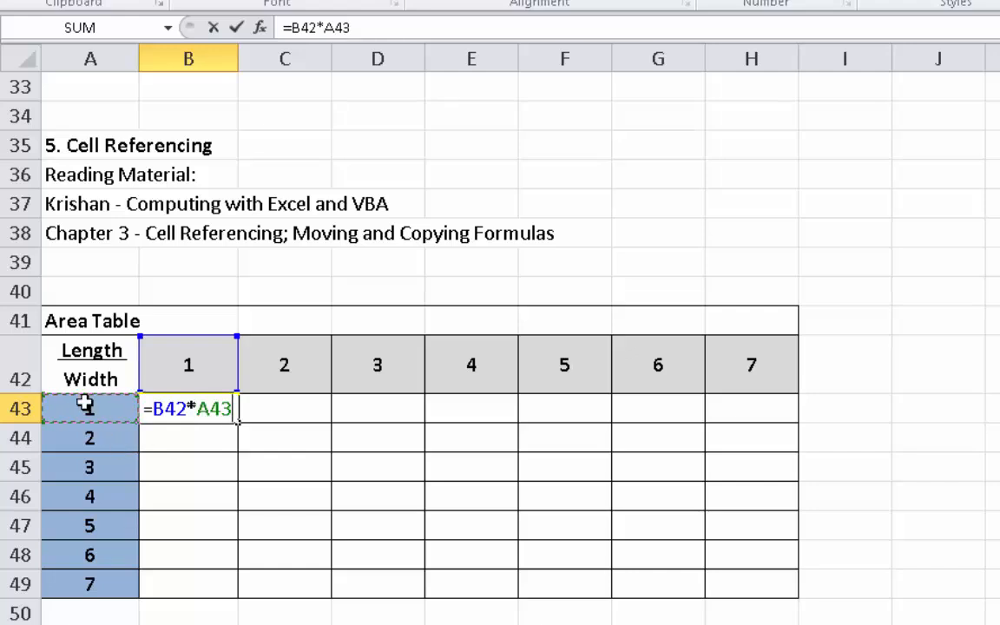
pyautogui.press('Return')
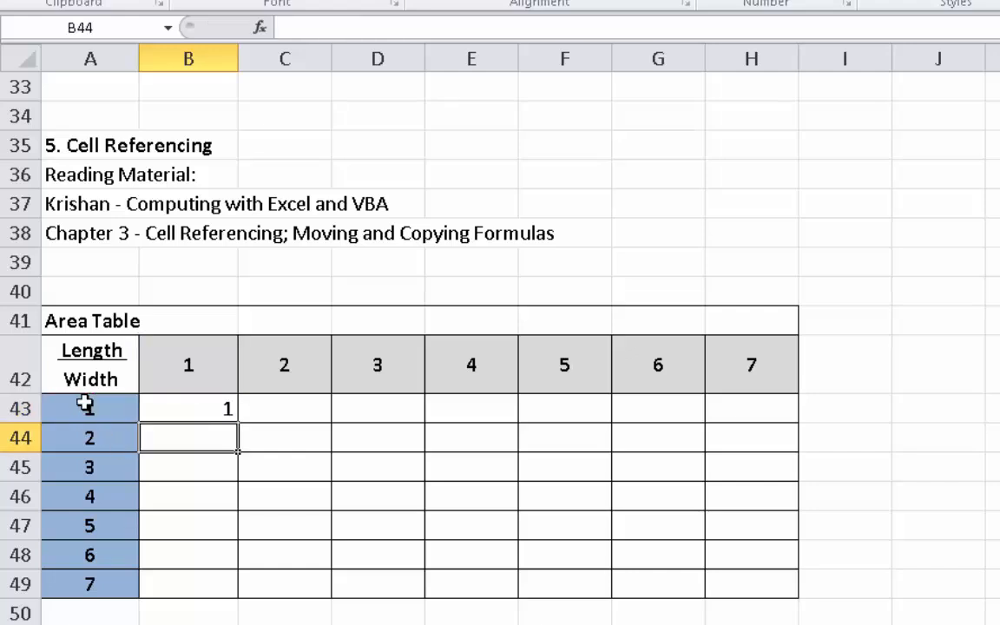
pyautogui.doubleClick(208, 408)
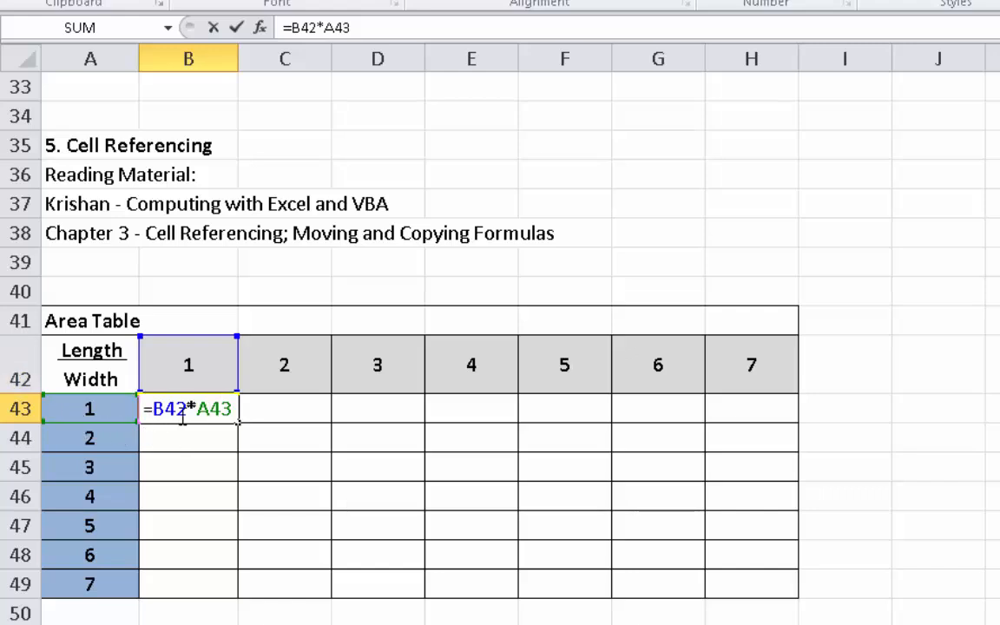
pyautogui.press('Return')
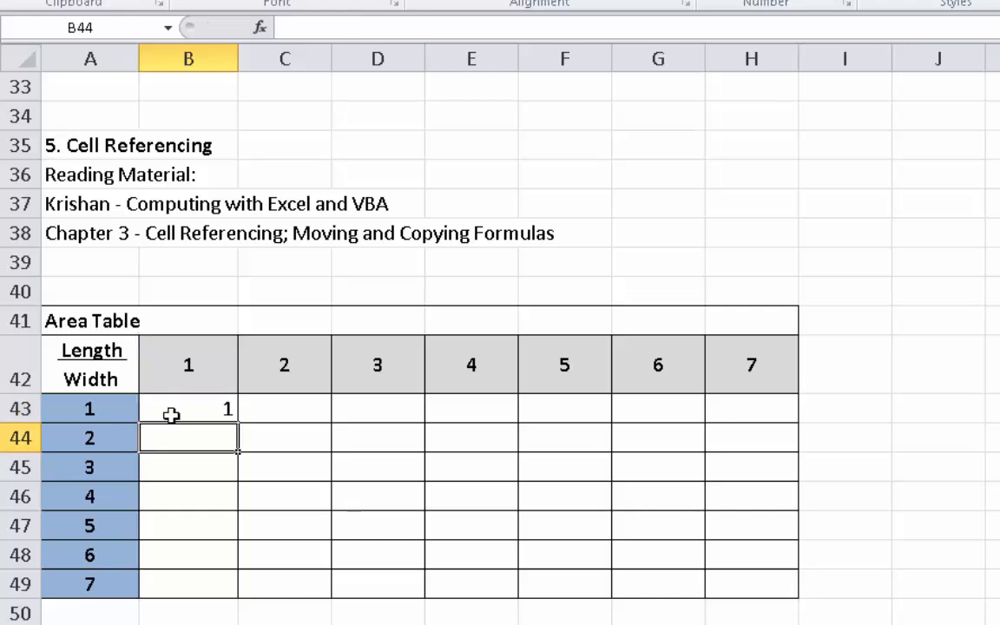
# - Copy the area formula from cell B43 and paste it into cell C43
pyautogui.click(217, 409)
pyautogui.rightClick(217, 415)
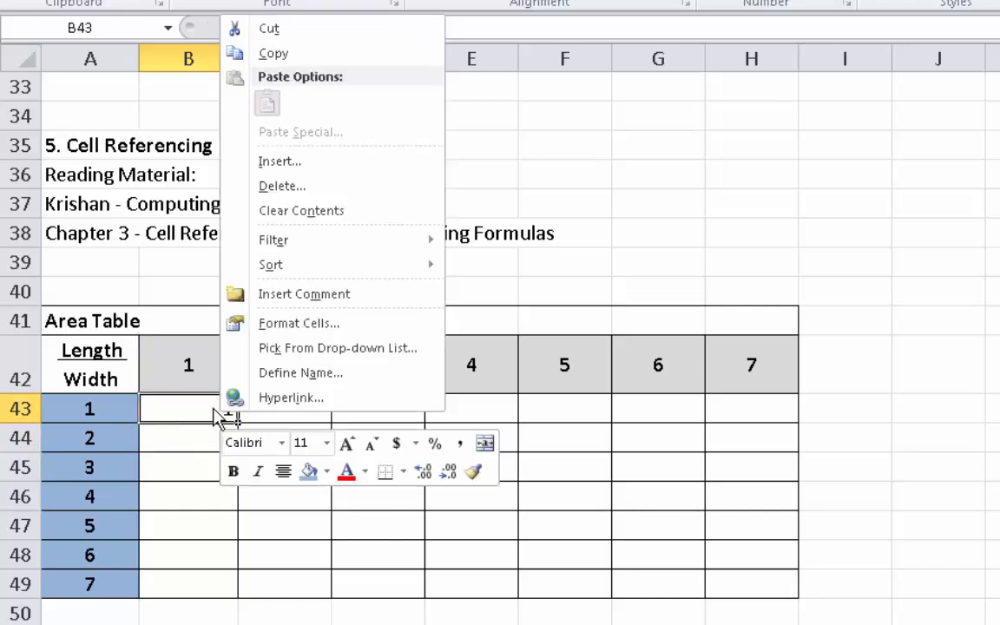
pyautogui.click(276, 53)
pyautogui.rightClick(291, 408)
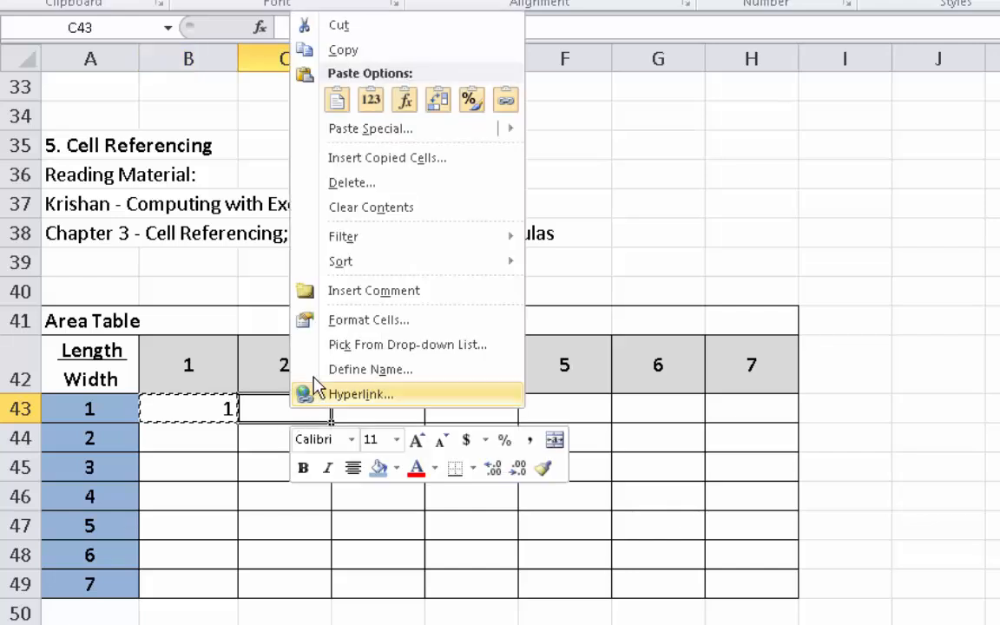
pyautogui.click(337, 101)
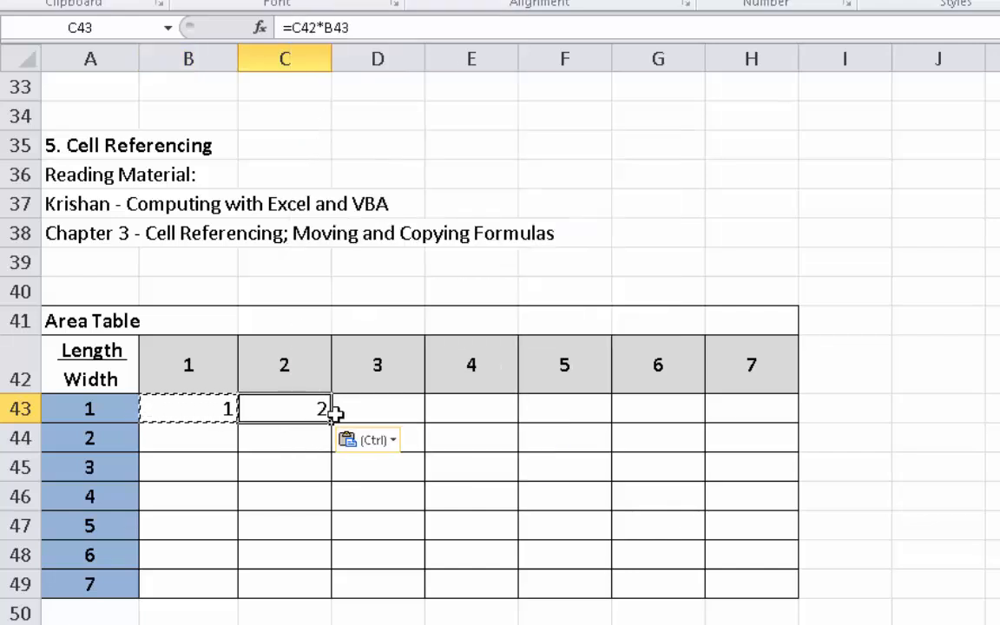
# - Copy the area formula from cell B43 into the whole grid B43:H49, and check the formula in cell H49
pyautogui.click(208, 413)
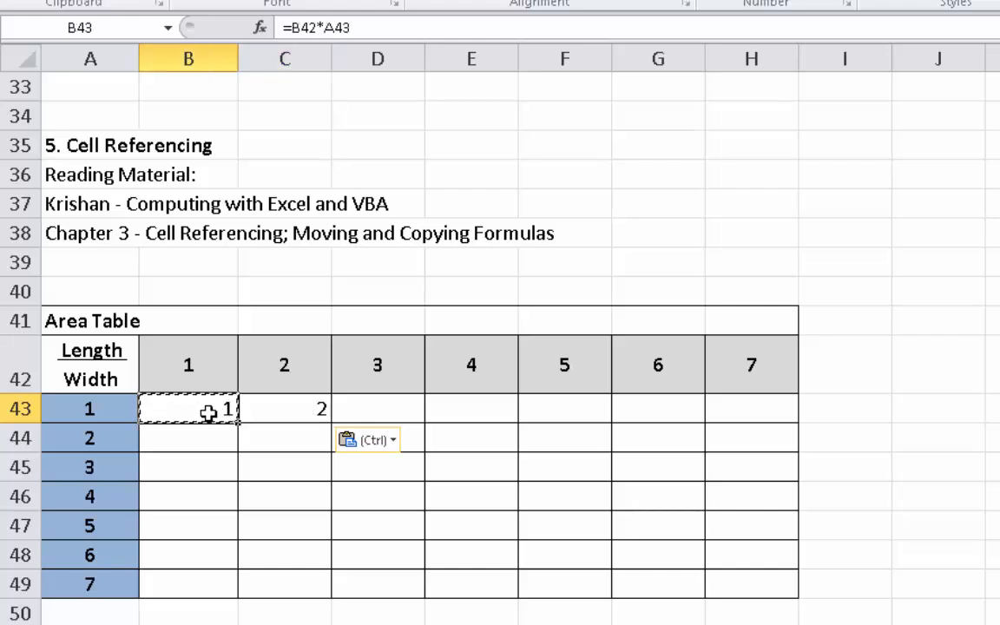
pyautogui.hotkey('ctrl', 'c')
pyautogui.moveTo(200, 408); pyautogui.dragTo(732, 590)
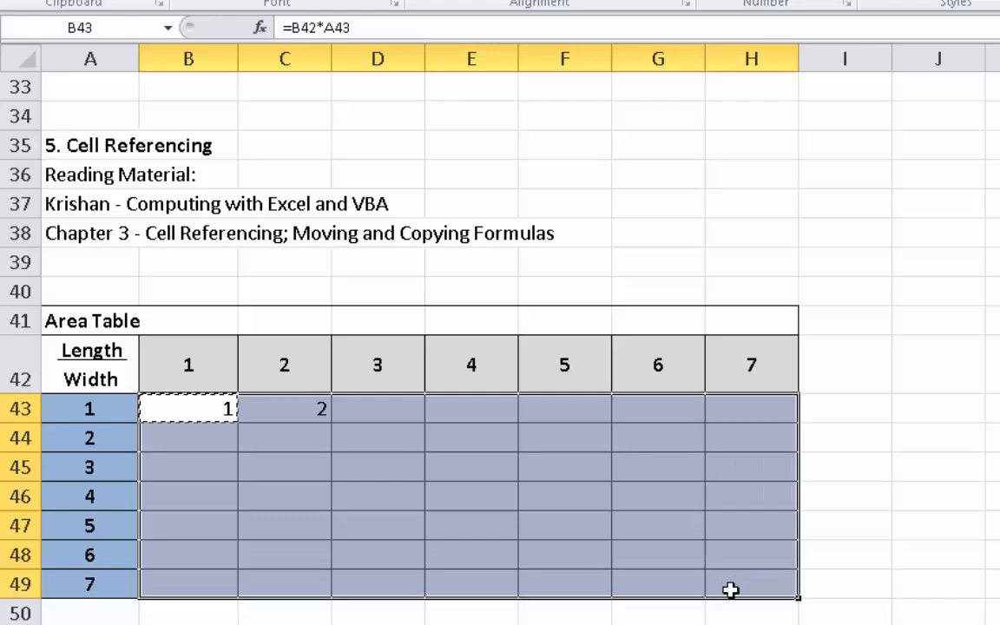
pyautogui.hotkey('ctrl', 'v')
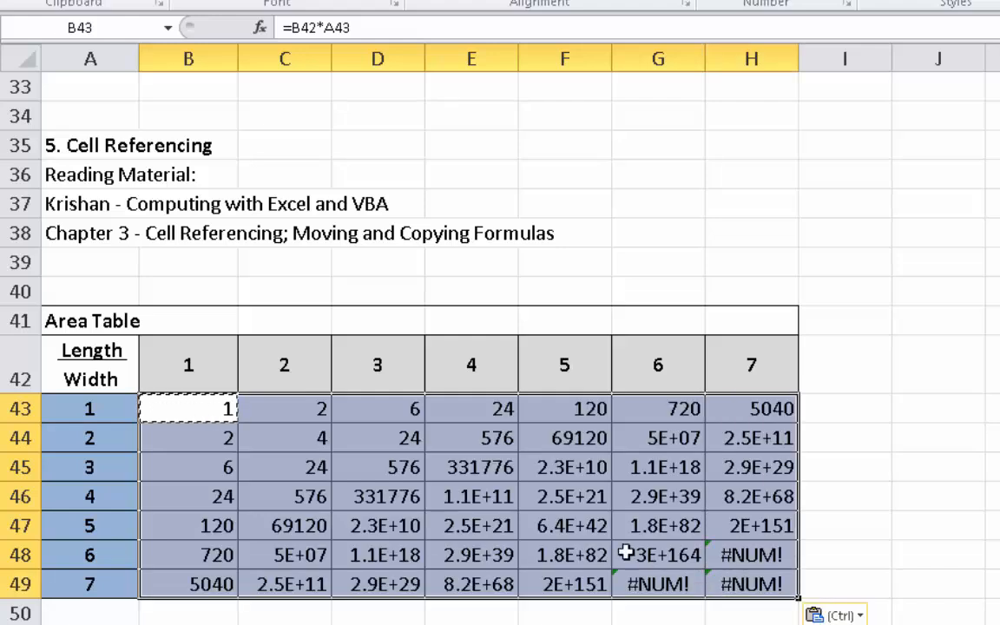
pyautogui.click(763, 365)
pyautogui.click(81, 584)
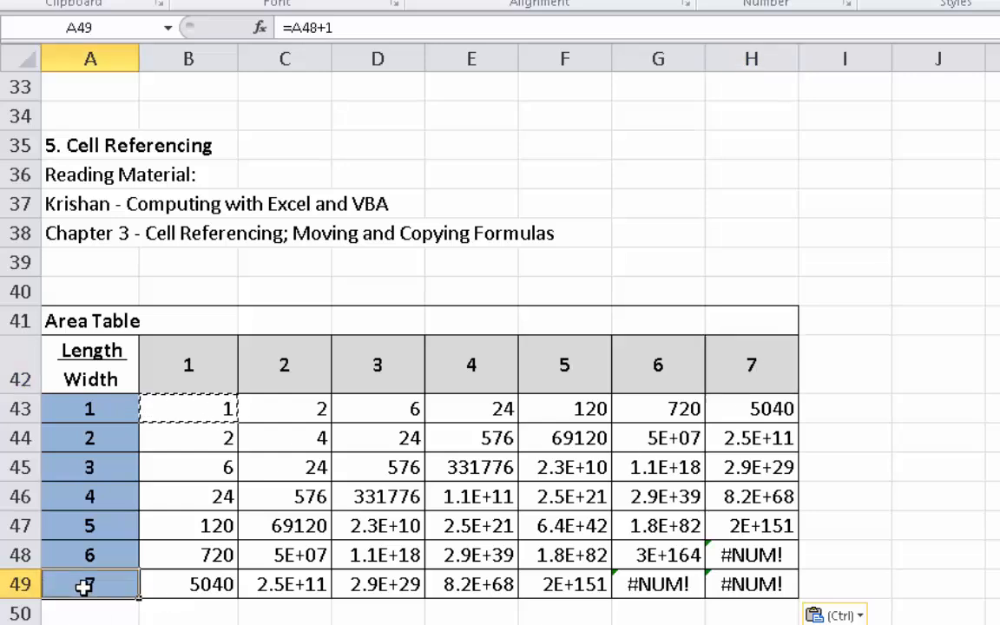
pyautogui.click(752, 584)
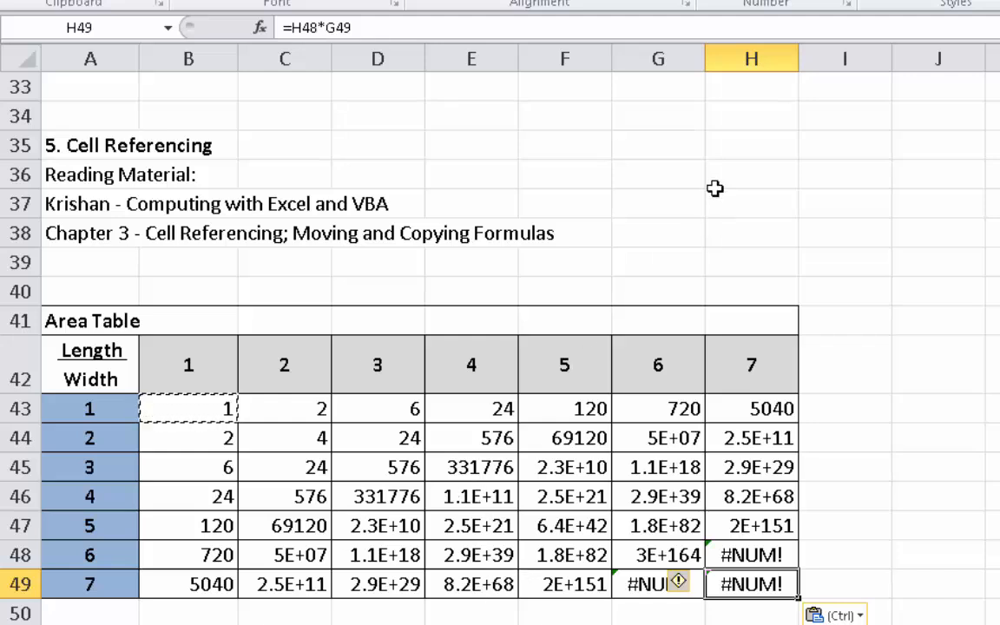
# - Enter the note "relative references ( default) -> A2" in cell G36
pyautogui.click(679, 163)
pyautogui.write('real')
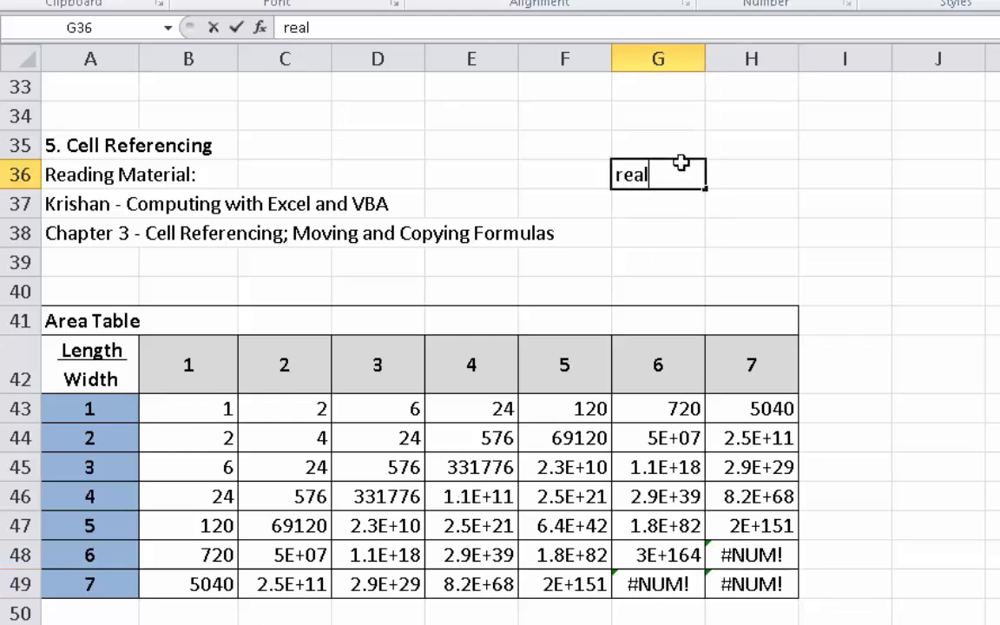
pyautogui.press('BackSpace')
pyautogui.press('BackSpace')
pyautogui.write('lative references ( dea')
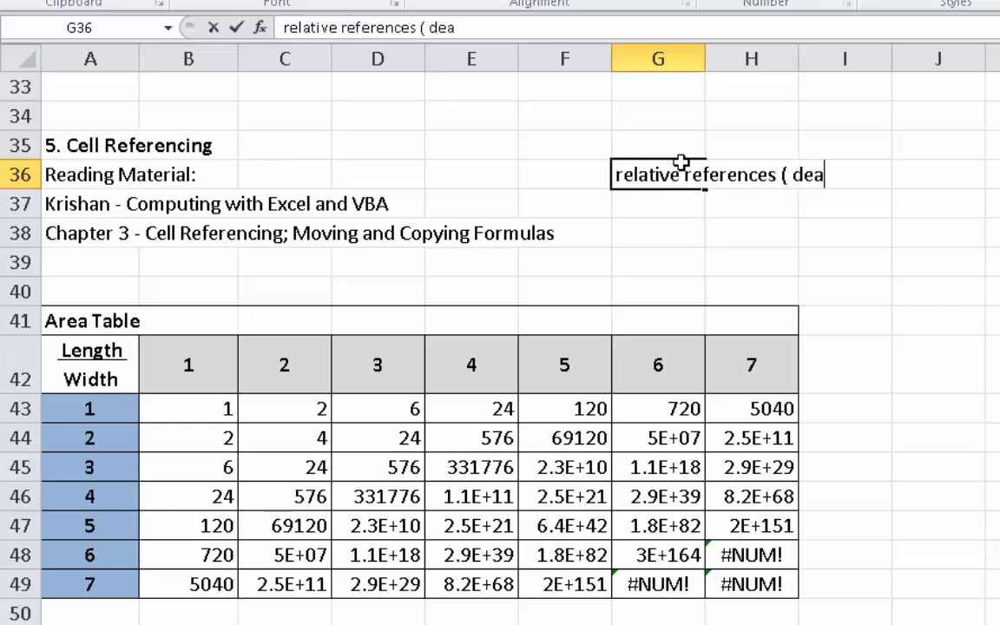
pyautogui.press('BackSpace')
pyautogui.write('fault')
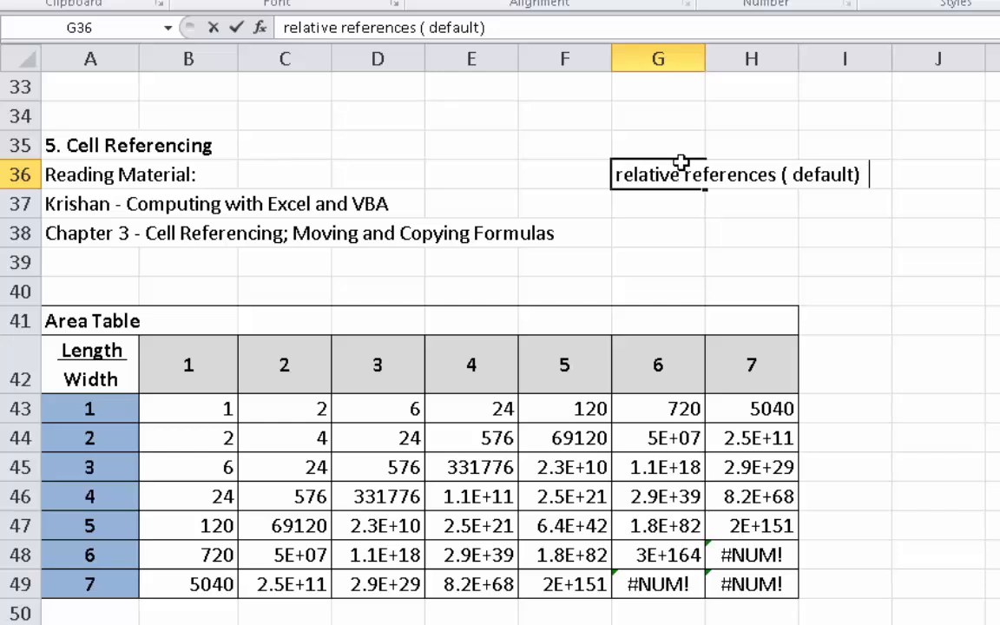
pyautogui.write('-> A2')
pyautogui.press('Return')
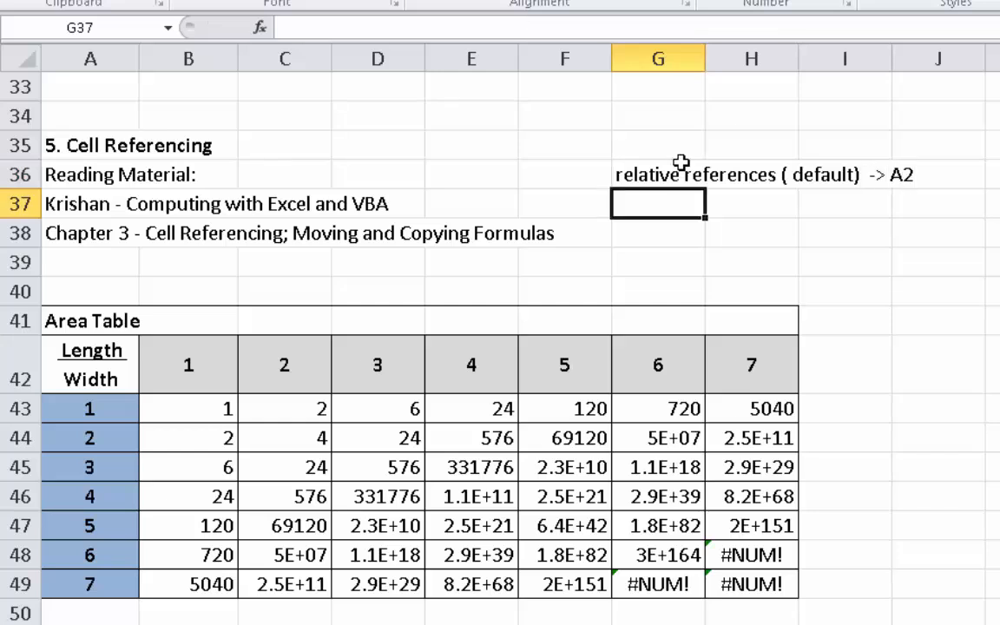
# - Examine the B42 and A43 references in cell B43's formula, leaving the formula as it is
pyautogui.doubleClick(211, 408)
pyautogui.moveTo(154, 413); pyautogui.dragTo(187, 409)
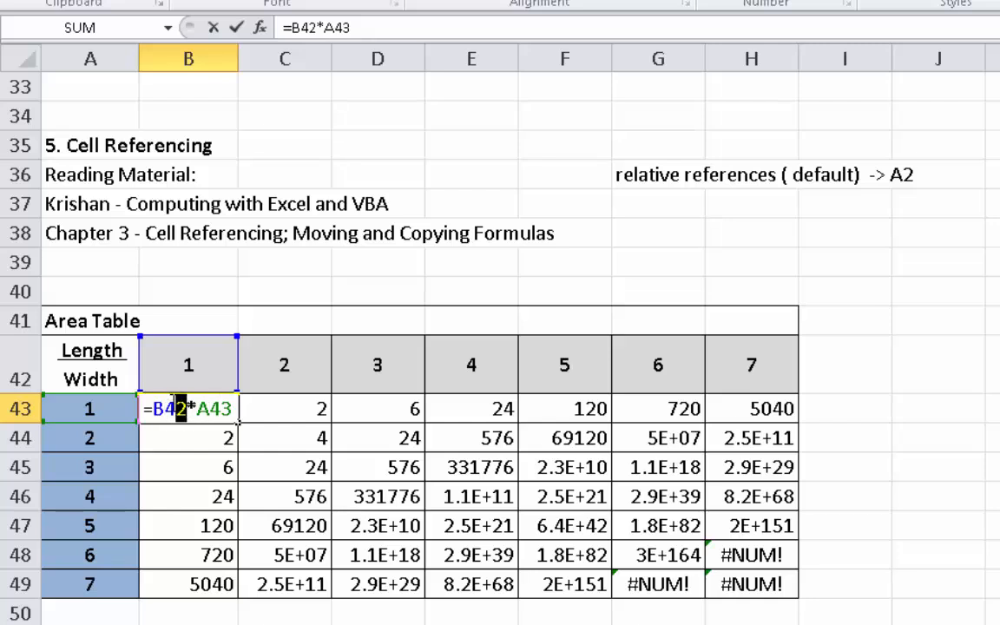
pyautogui.press('Escape')
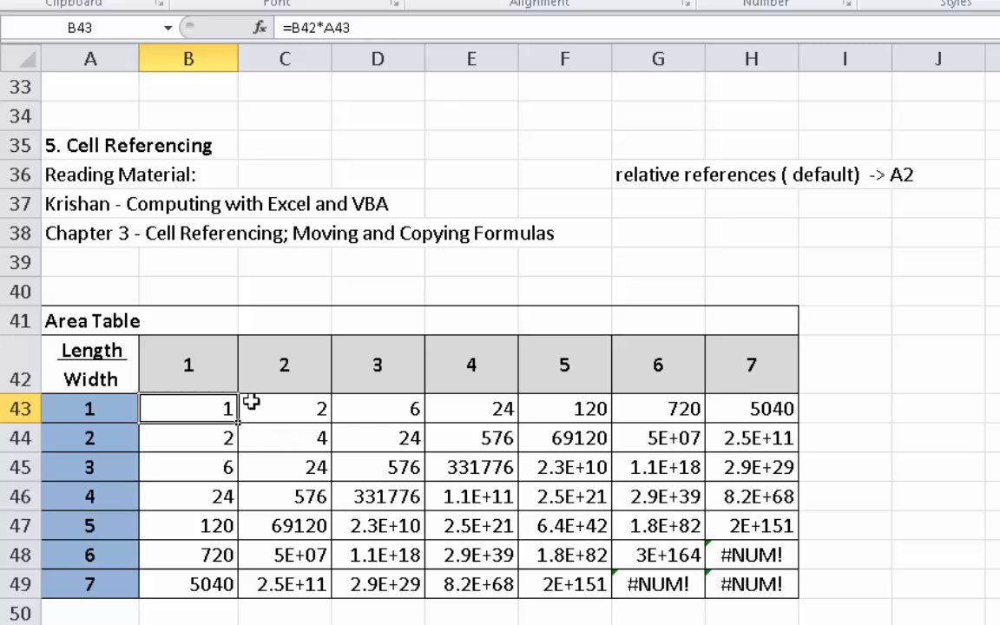
pyautogui.doubleClick(209, 410)
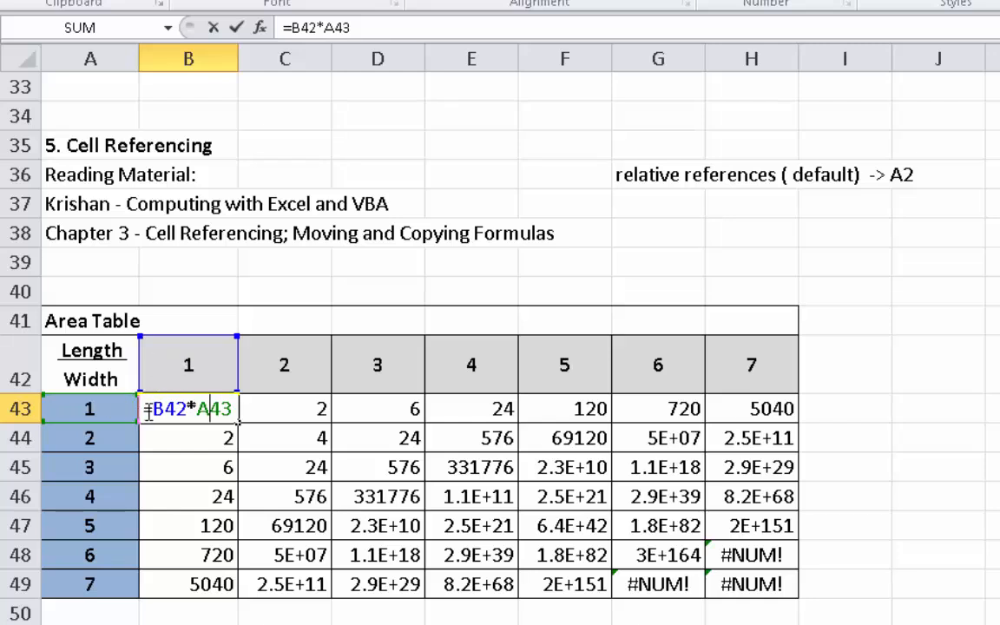
pyautogui.press('Escape')
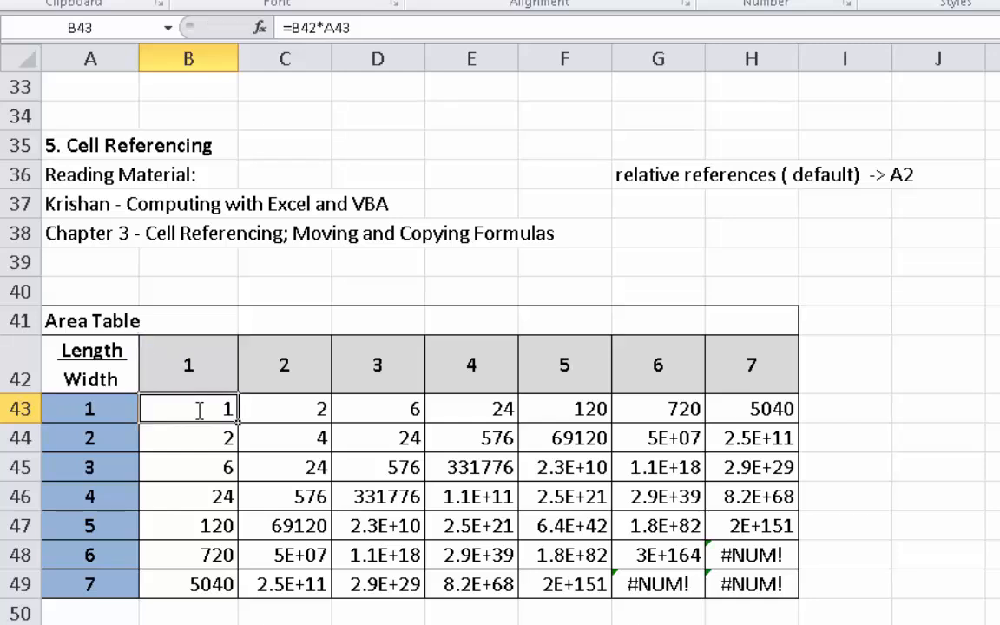
pyautogui.press('F2')
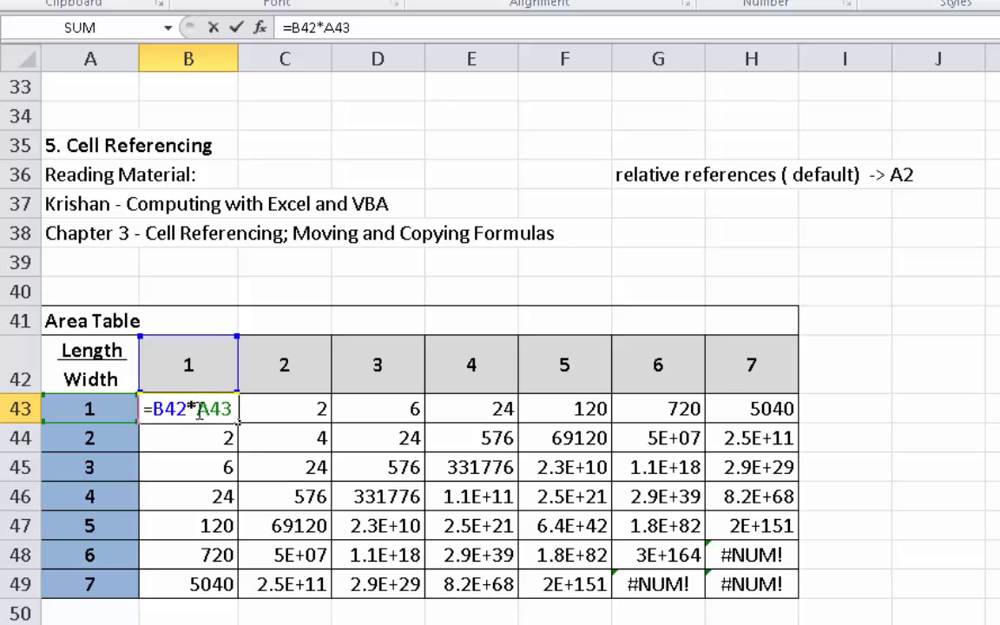
pyautogui.doubleClick(160, 413)
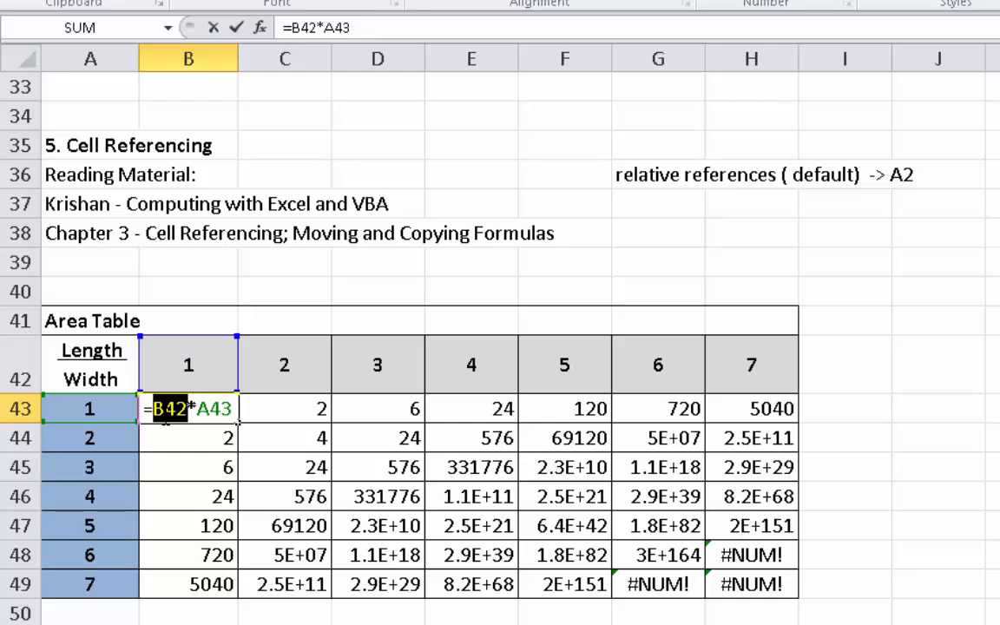
pyautogui.click(180, 410)
pyautogui.moveTo(154, 409); pyautogui.dragTo(188, 409)
pyautogui.press('Escape')
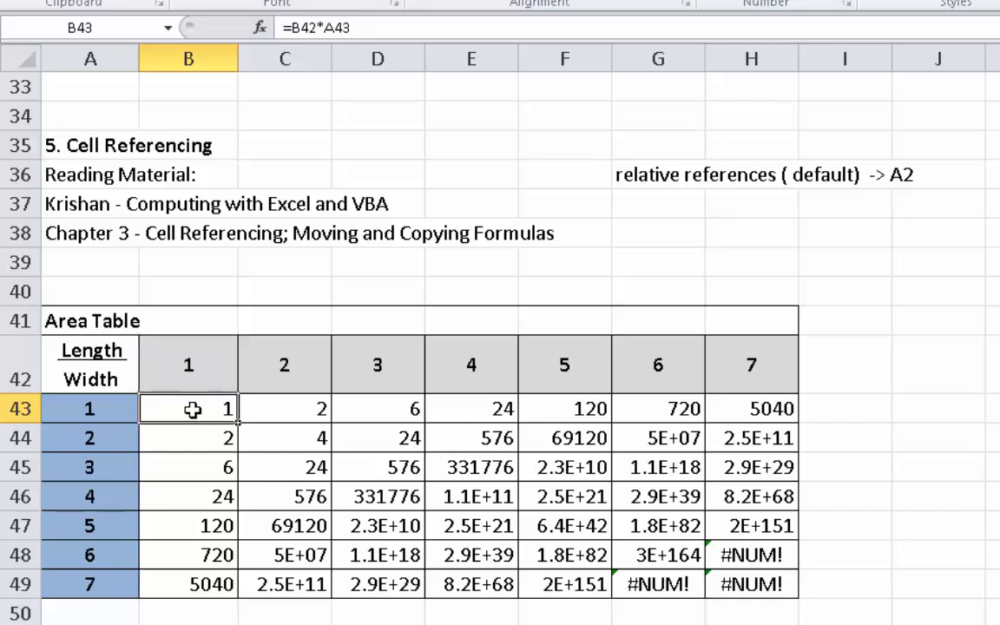
pyautogui.doubleClick(189, 409)
pyautogui.moveTo(198, 408); pyautogui.dragTo(236, 409)
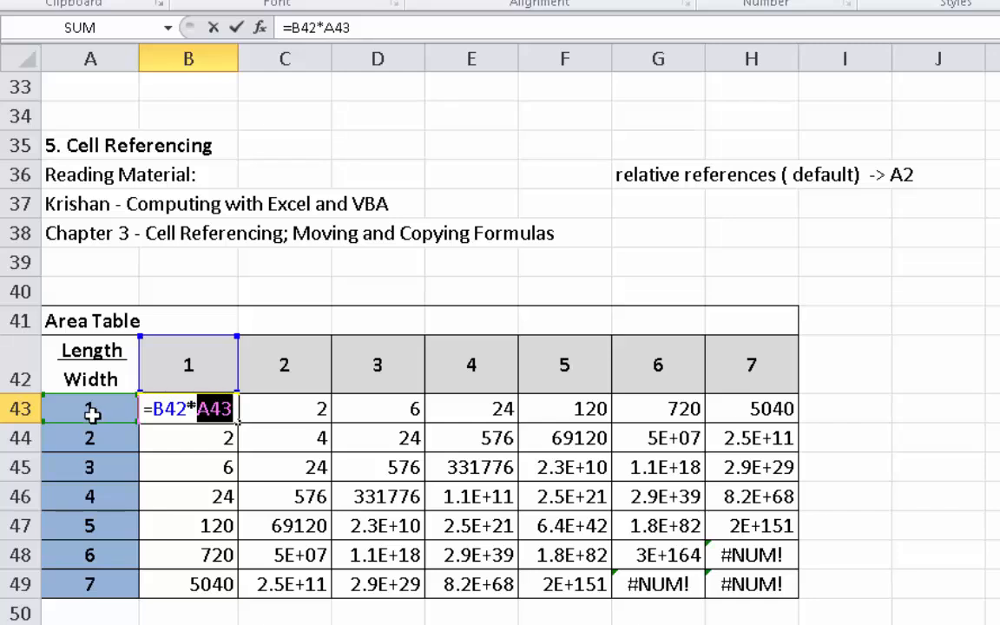
pyautogui.press('Escape')
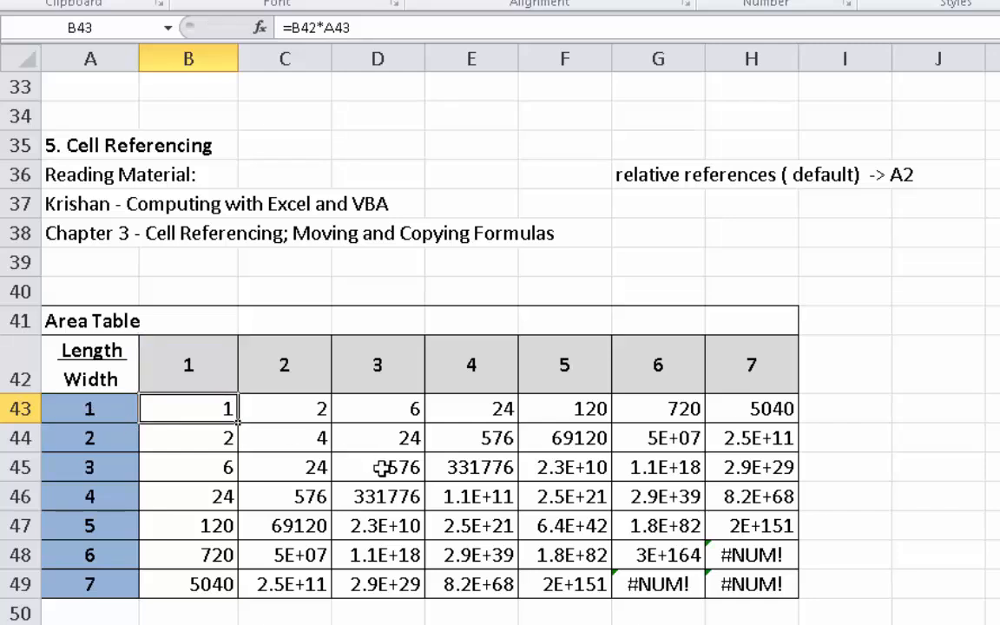
# - Inspect which cells the pasted formulas in D45 and F47 refer to, without editing them
pyautogui.doubleClick(382, 468)
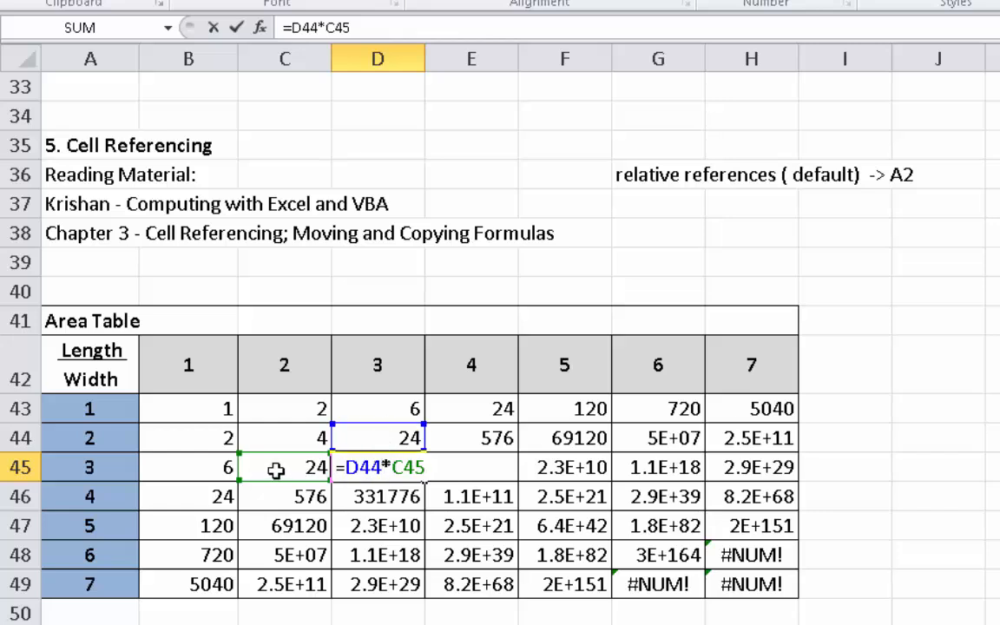
pyautogui.press('Escape')
pyautogui.click(549, 526)
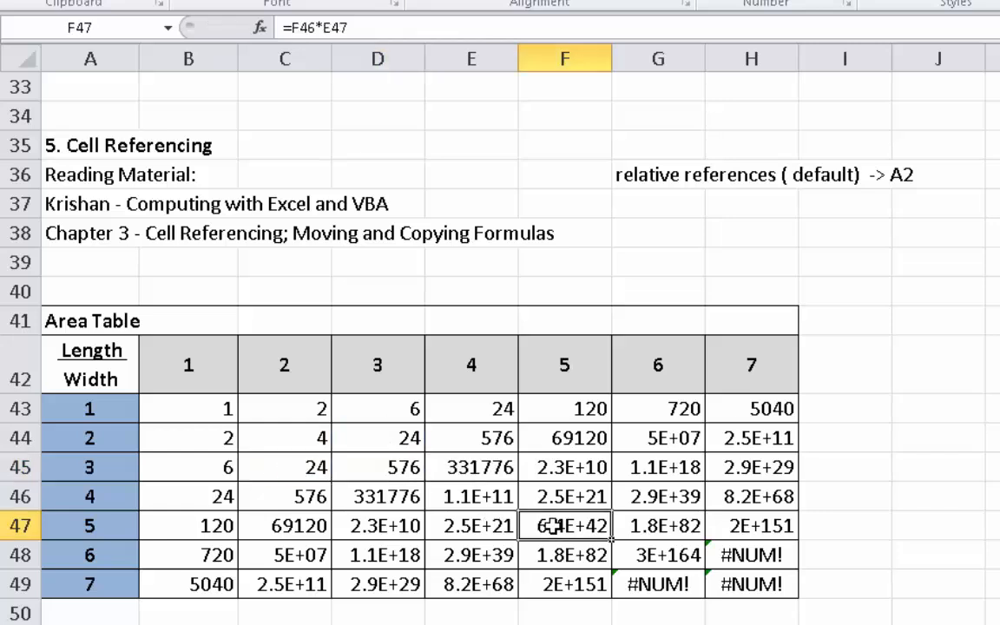
pyautogui.doubleClick(553, 528)
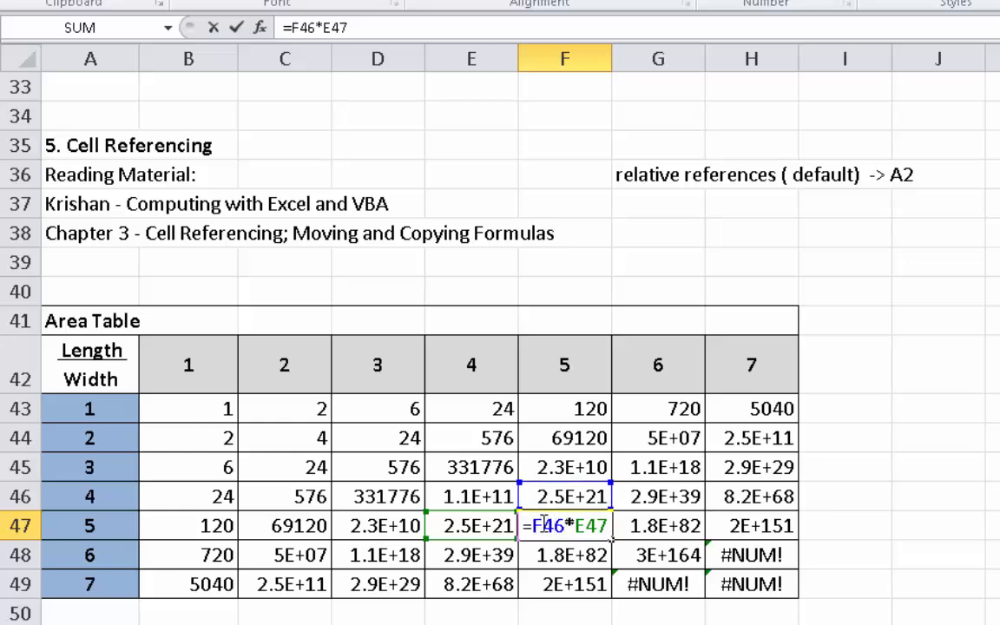
pyautogui.press('Escape')
# - Enter the note "mixed reference -> lock row A$2" in cell G37
pyautogui.click(660, 202)
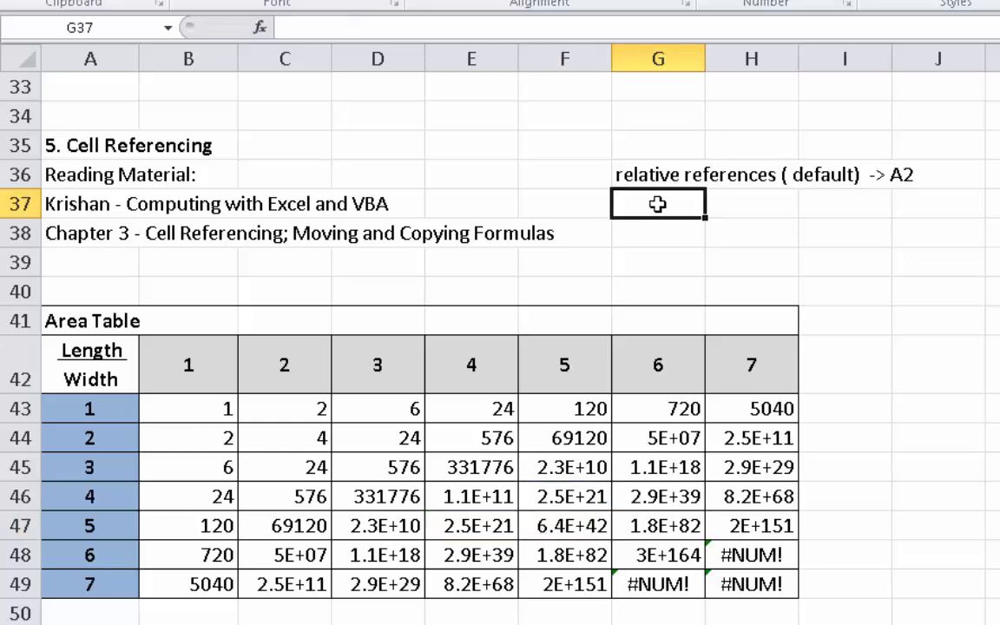
pyautogui.write('f')
pyautogui.press('BackSpace')
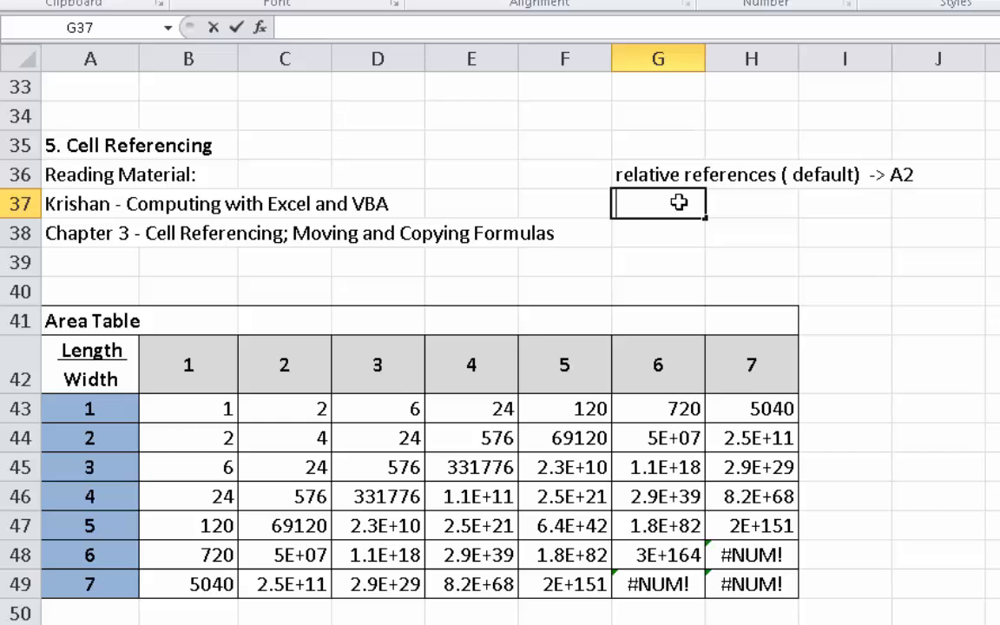
pyautogui.write('mix')
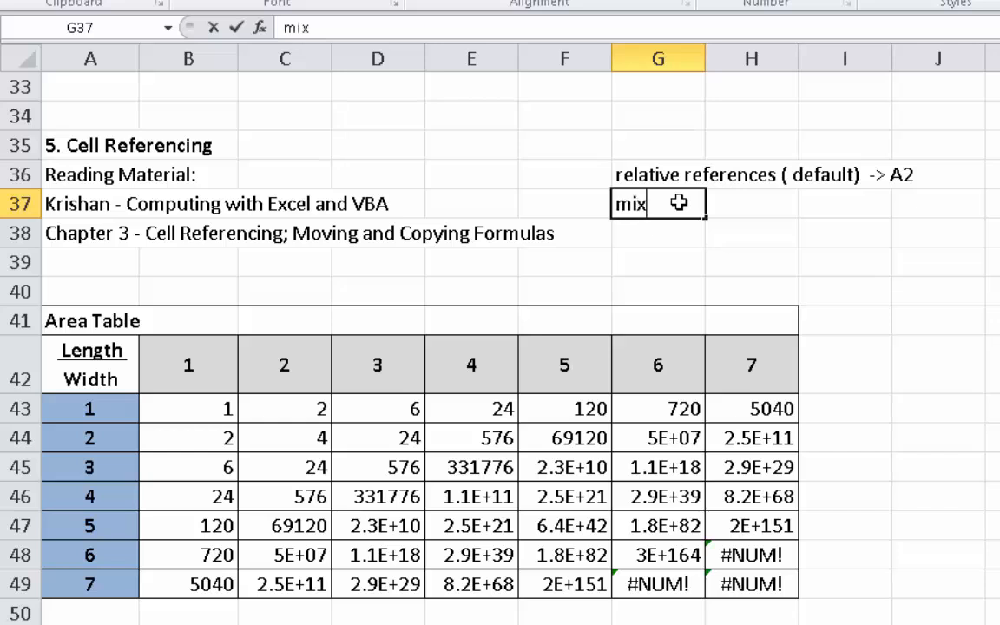
pyautogui.write('ed reference')
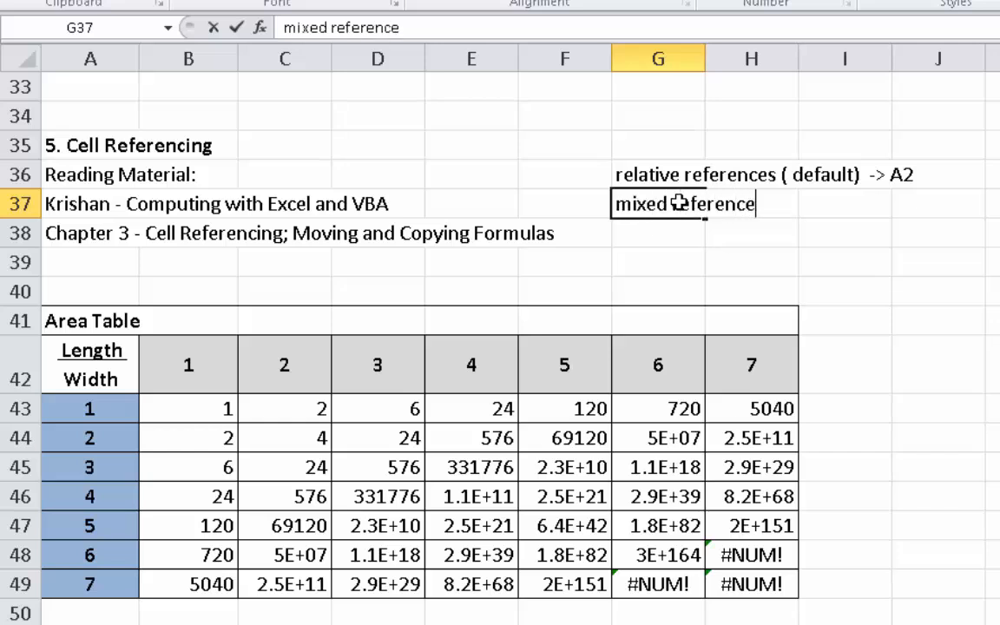
pyautogui.write(' -> lock row')
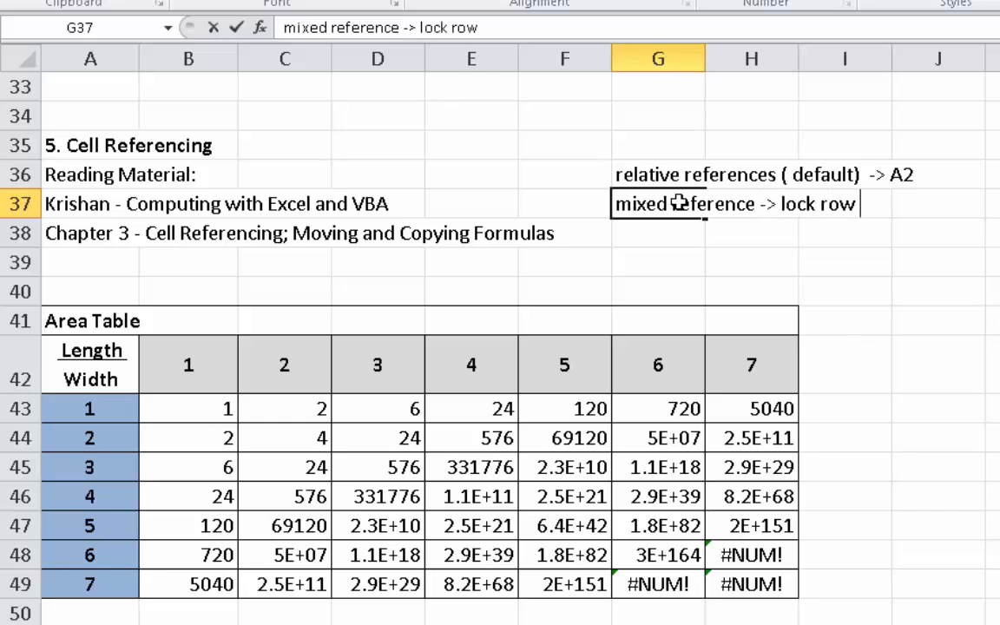
pyautogui.write(' R')
pyautogui.press('BackSpace')
pyautogui.write('A$2')
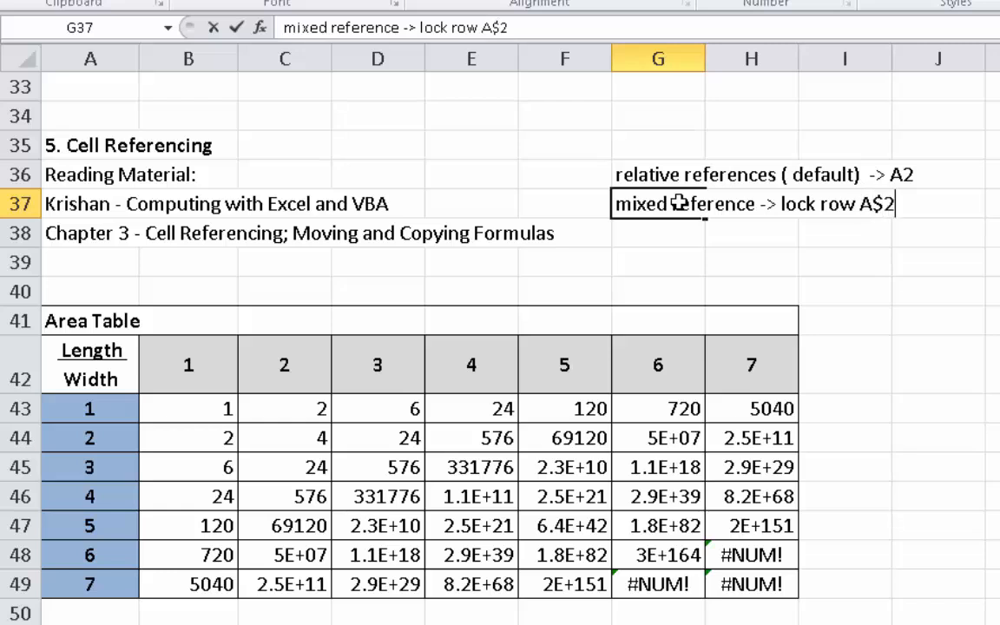
pyautogui.press('Return')
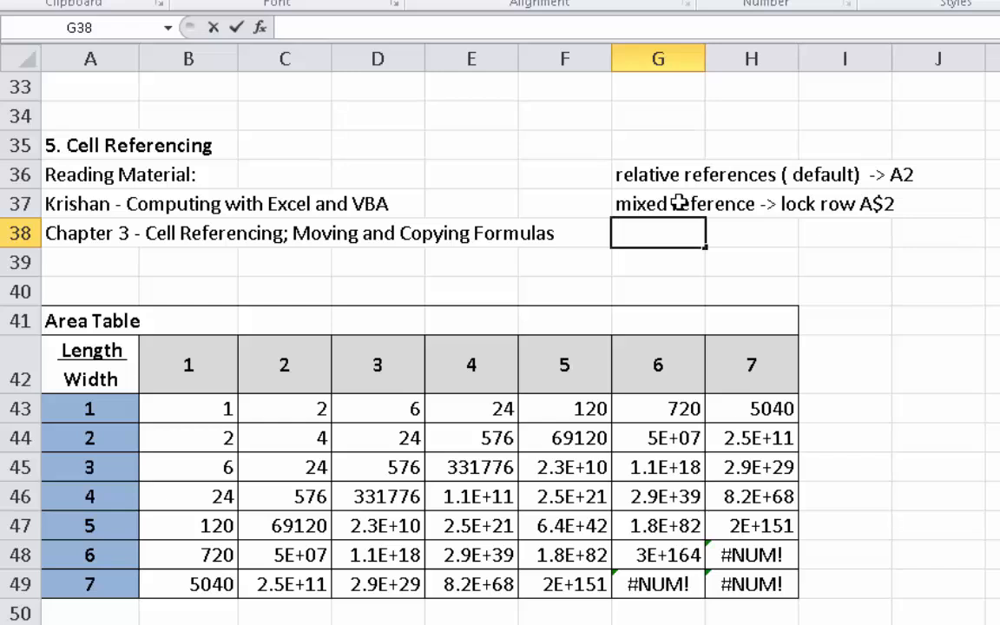
# - Add the second mixed-reference note, "lock column $A2", in cell H38
pyautogui.press('Right')
pyautogui.write('lock COlu')
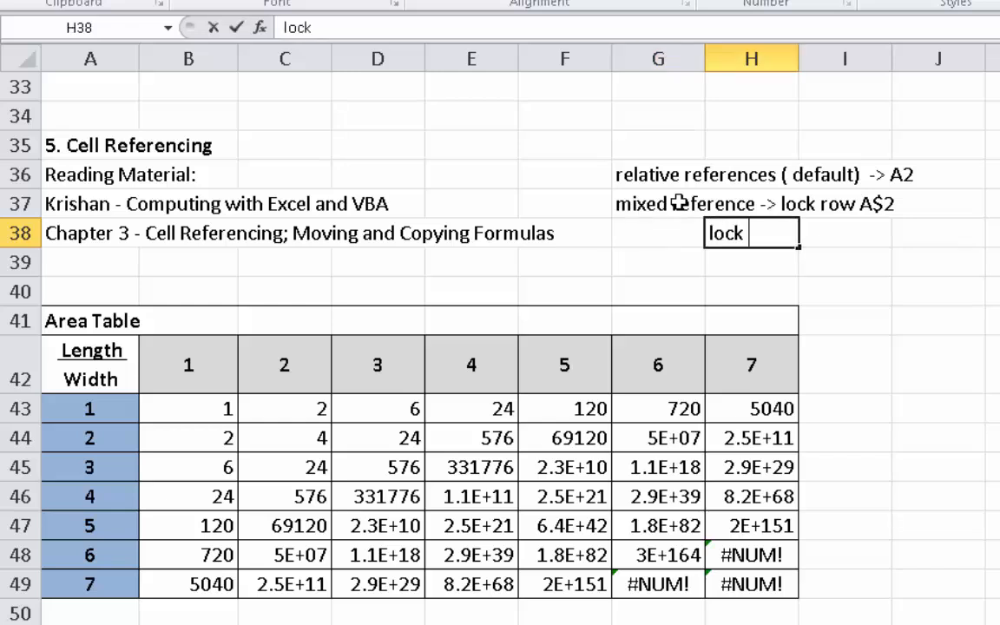
pyautogui.press('BackSpace')
pyautogui.press('BackSpace')
pyautogui.press('BackSpace')
pyautogui.press('BackSpace')
pyautogui.write('colum')
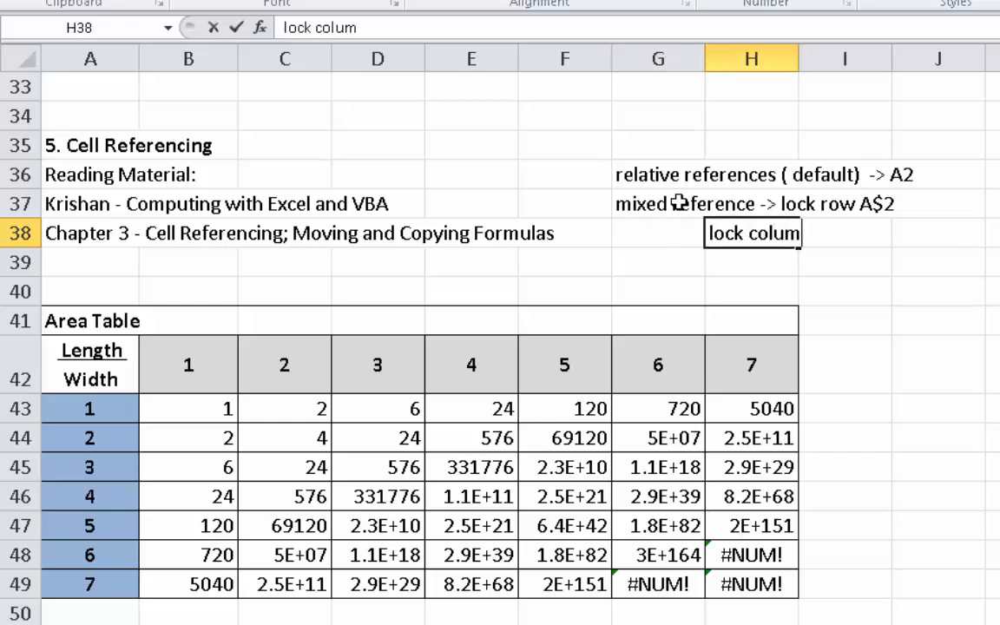
pyautogui.write('n $A2')
pyautogui.press('Return')
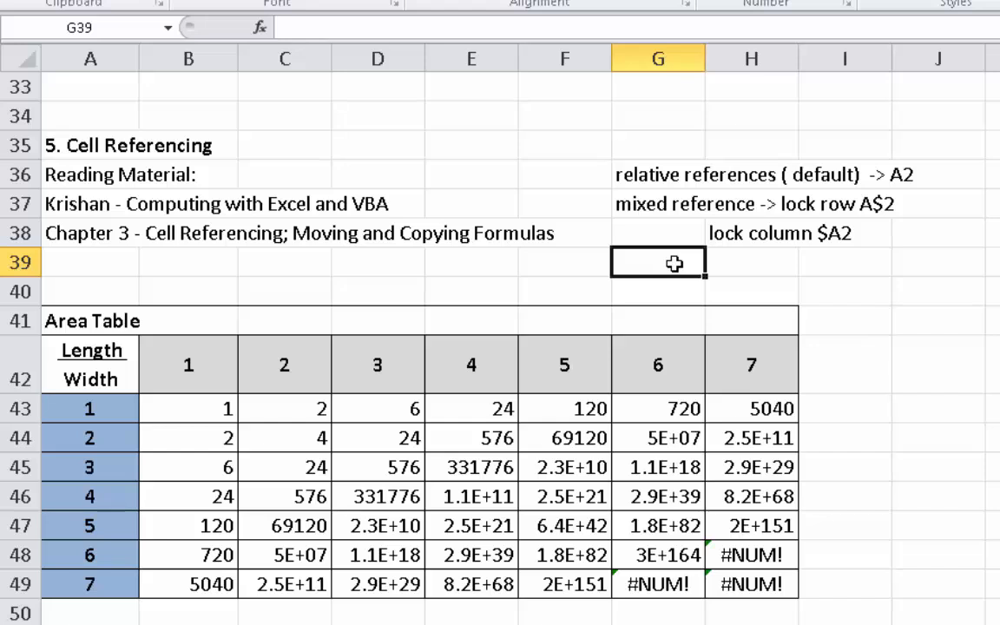
# - Enter the note "absolute reference -> locks rows and columsn" in cell G39
pyautogui.write('ab')
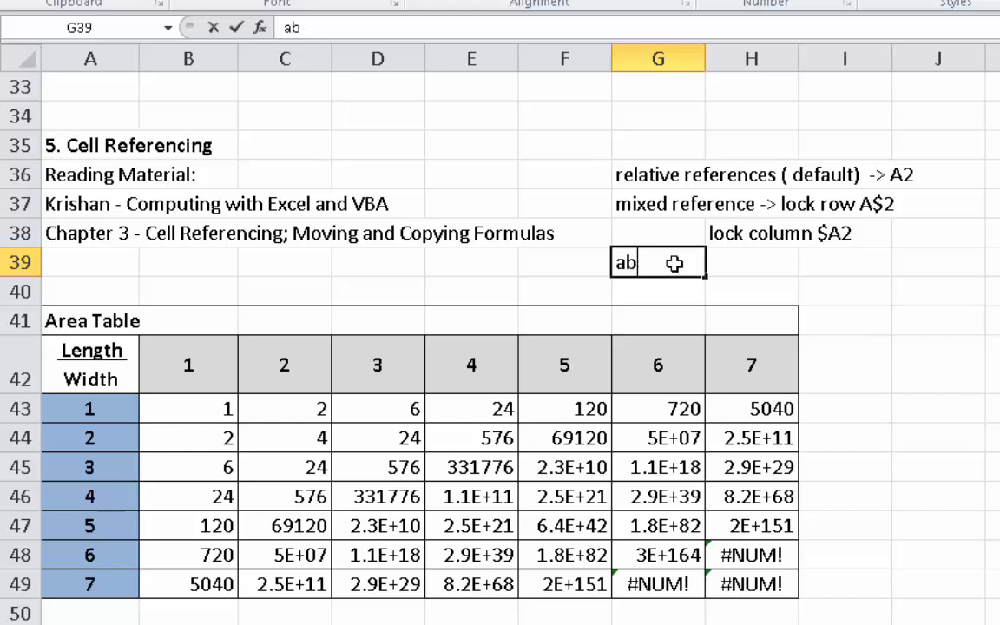
pyautogui.write('solute refere')
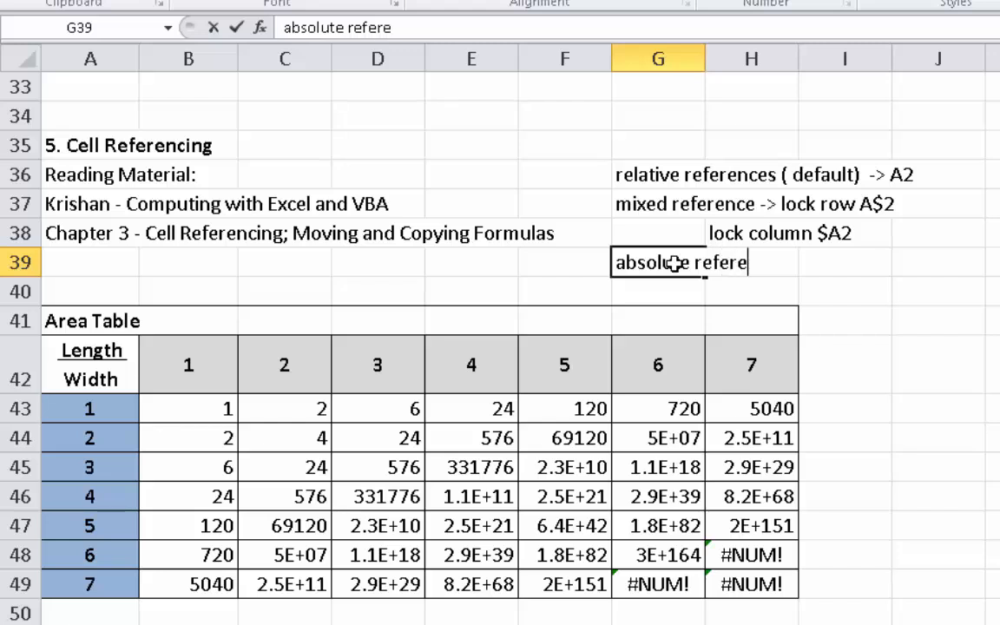
pyautogui.write('nce ')
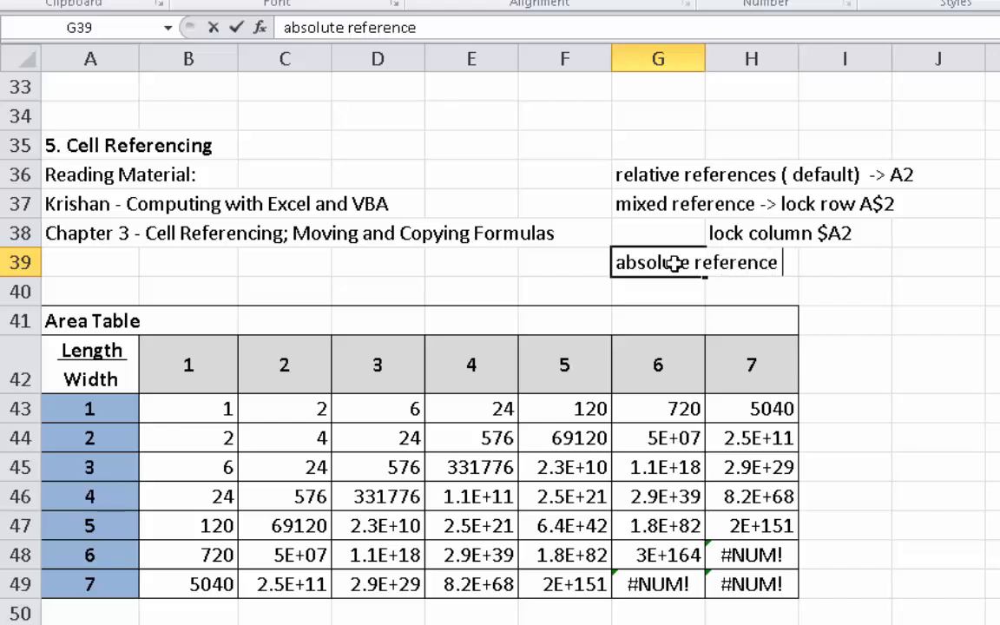
pyautogui.write(')> locsk')
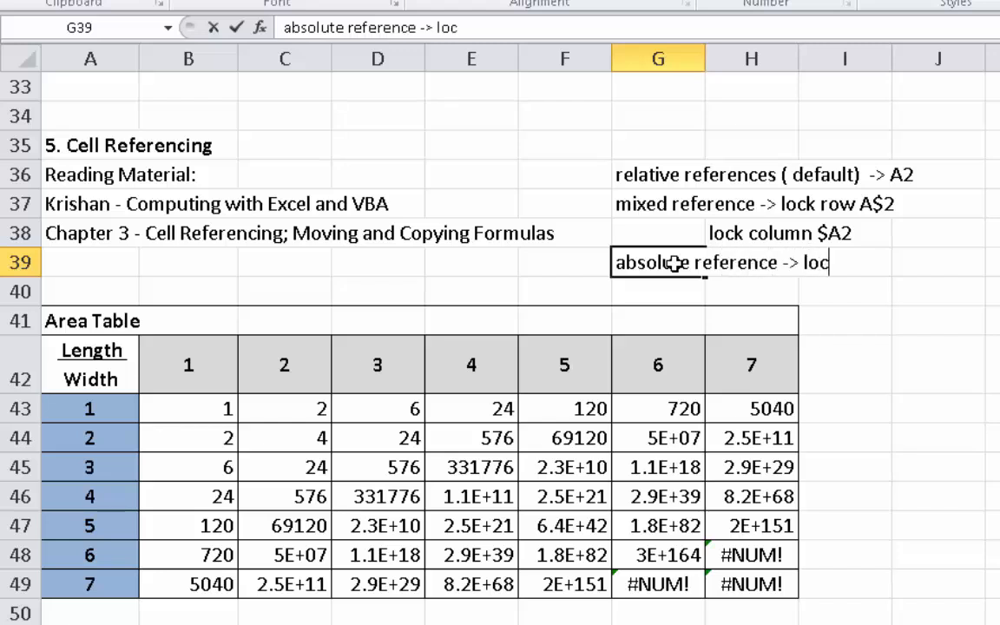
pyautogui.press('BackSpace')
pyautogui.press('BackSpace')
pyautogui.write('ks rows and columsn')
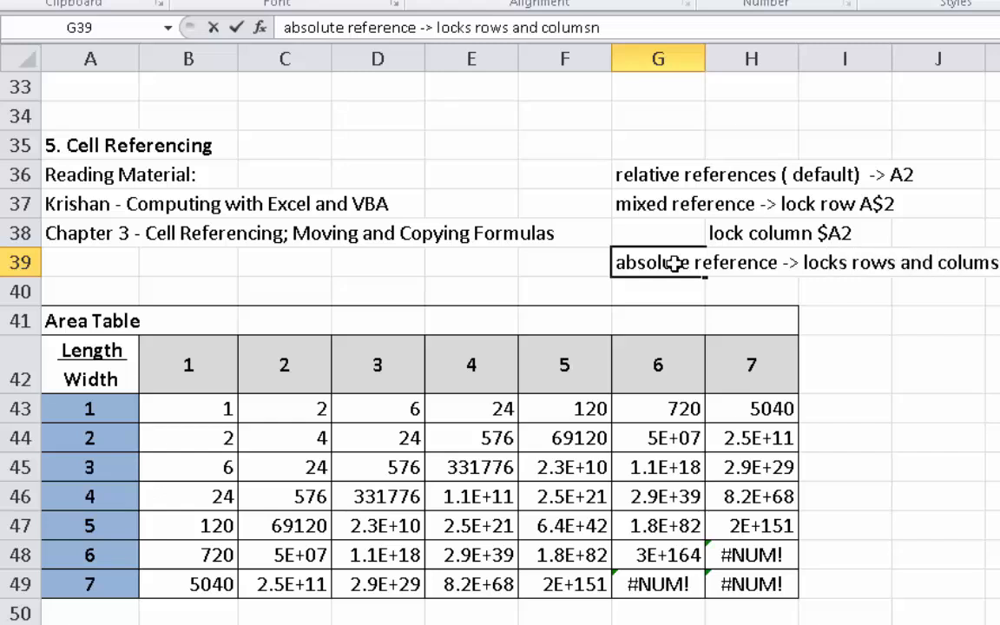
pyautogui.press('Return')
# - Add the absolute-reference example "$A$2" in cell H40, under the note on absolute references
pyautogui.press('Right')
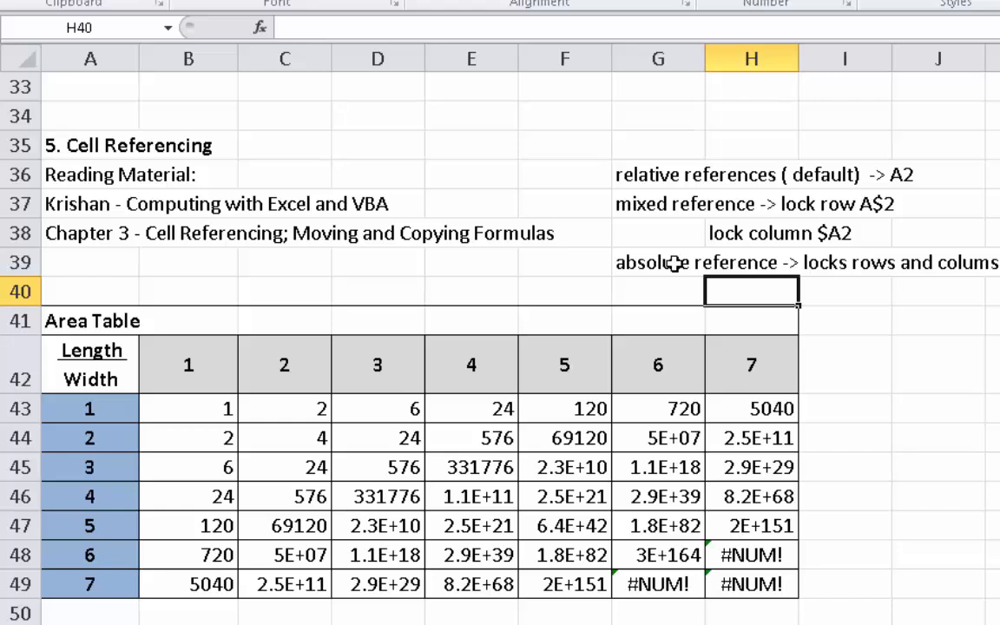
pyautogui.write('$A$2')
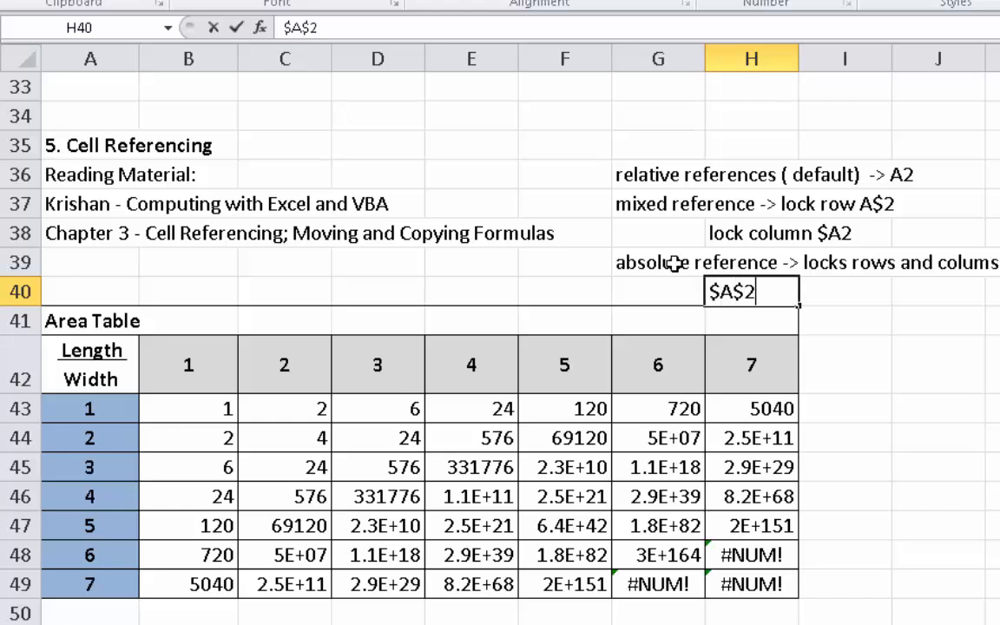
pyautogui.press('Return')
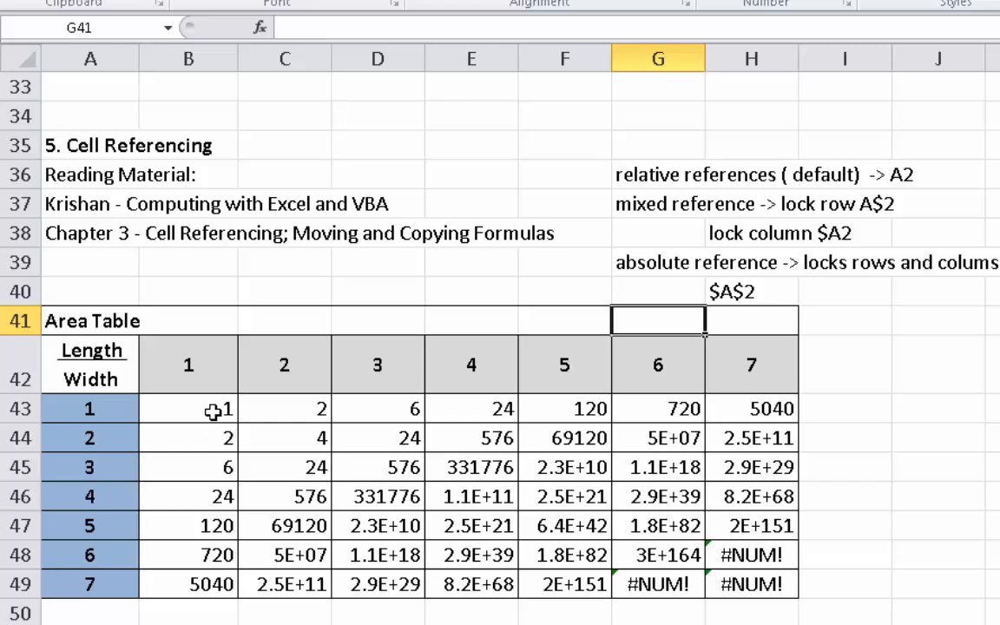
# - Clear all the calculated values from the Area Table, cells B43:H49, keeping the length and width headers
pyautogui.moveTo(198, 347); pyautogui.dragTo(796, 360)
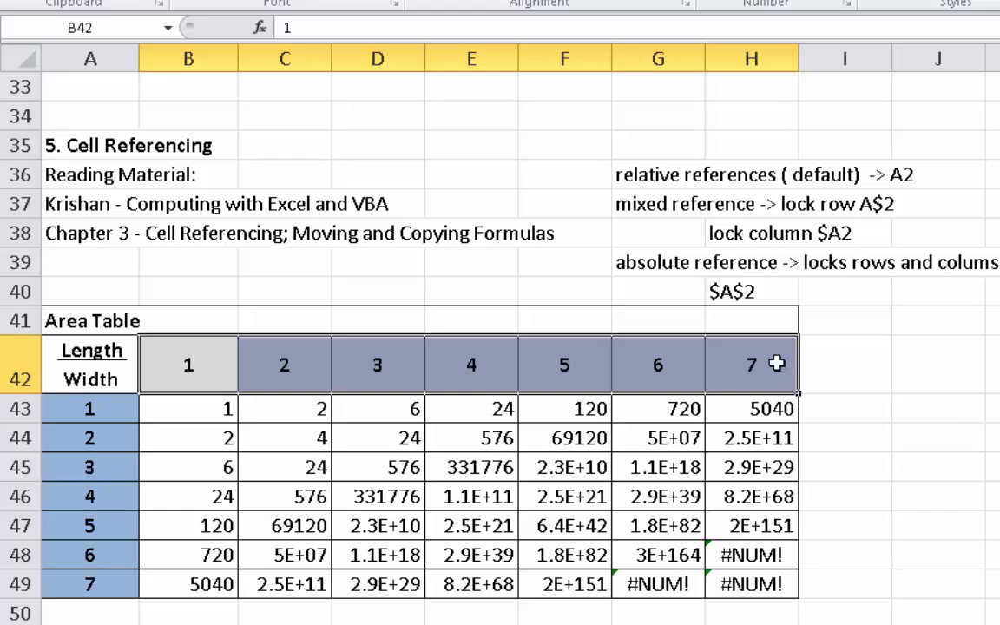
pyautogui.click(70, 410)
pyautogui.moveTo(69, 411); pyautogui.dragTo(76, 578)
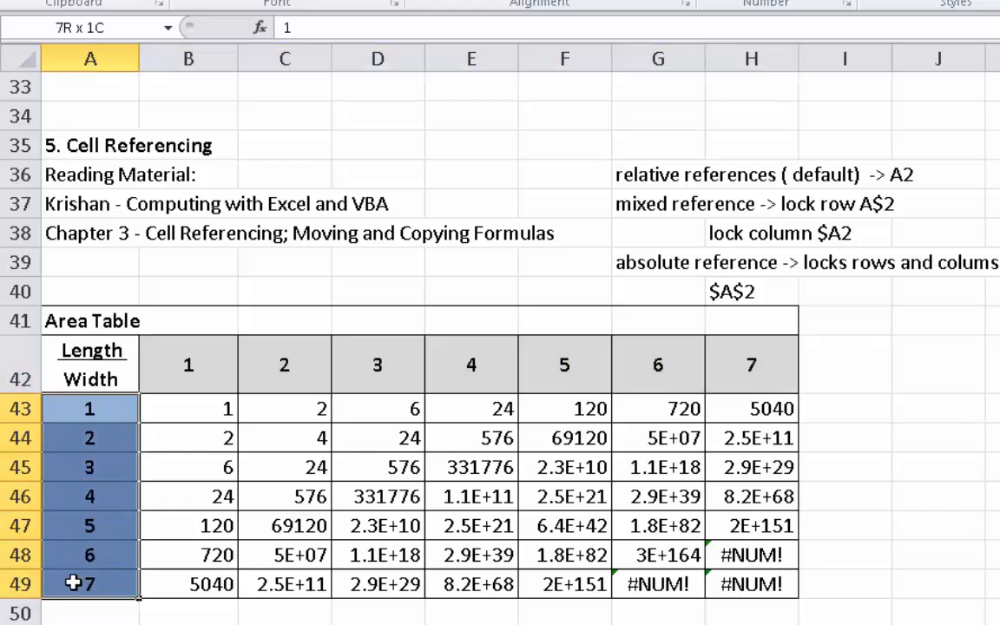
pyautogui.click(176, 410)
pyautogui.moveTo(177, 409); pyautogui.dragTo(712, 590)
pyautogui.press('Delete')
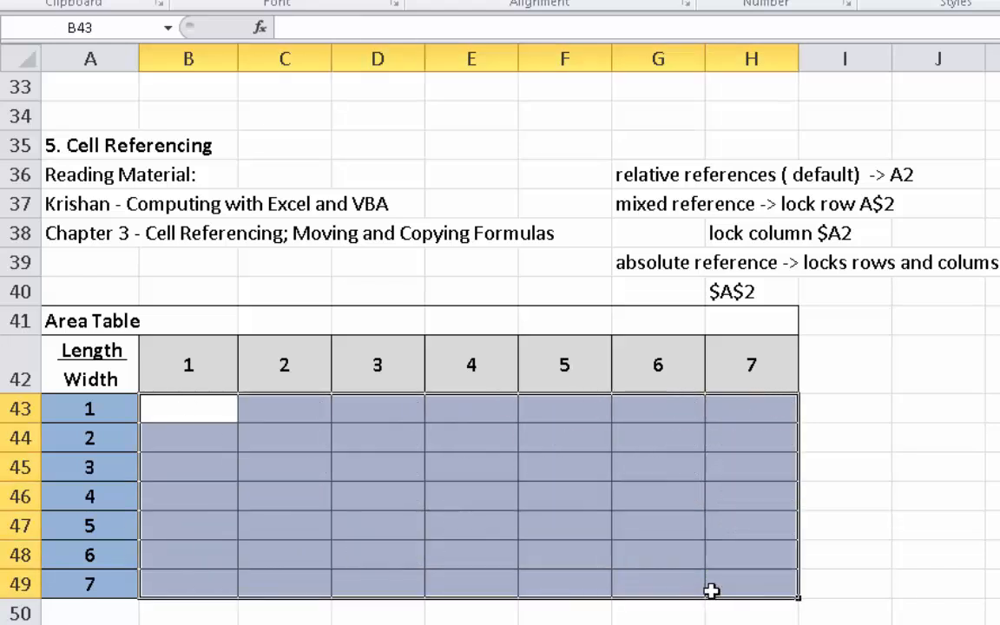
# - Start a formula in cell B43 with a mixed reference to the length header, locking only its row (B$42)
pyautogui.click(177, 415)
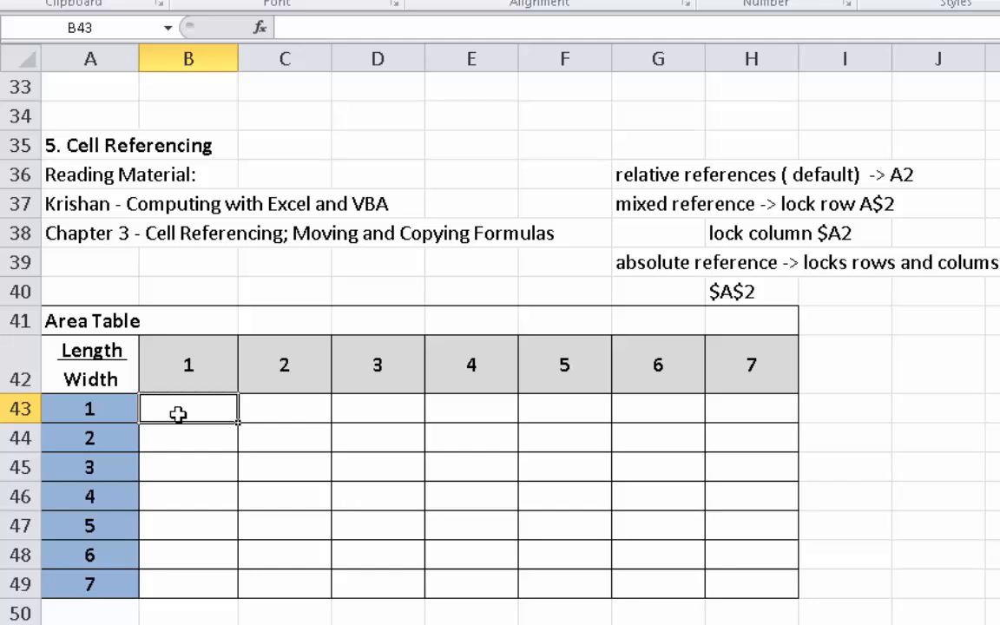
pyautogui.write('=')
pyautogui.click(165, 363)
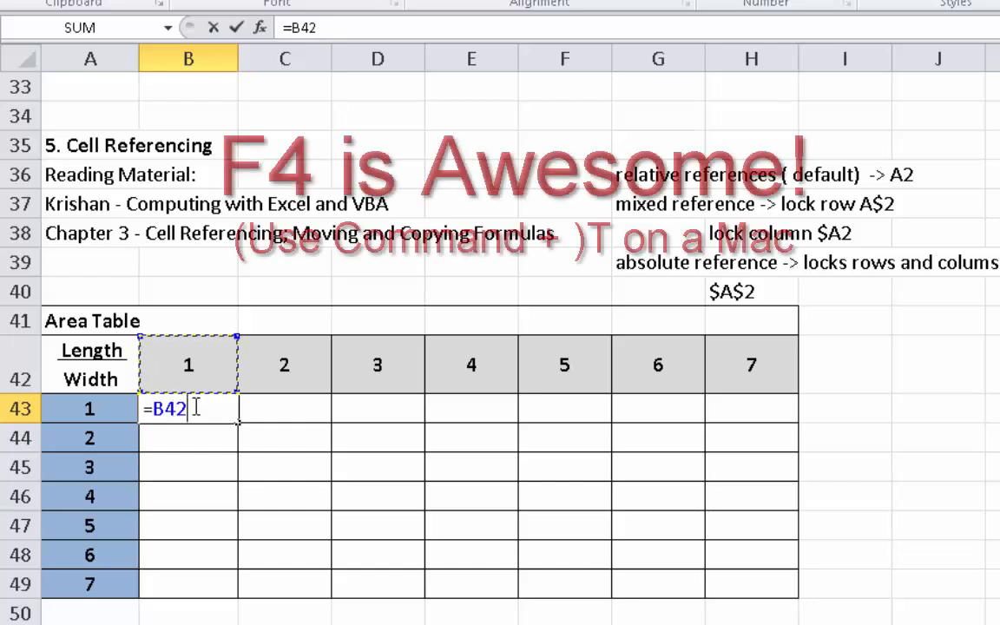
pyautogui.press('F4')
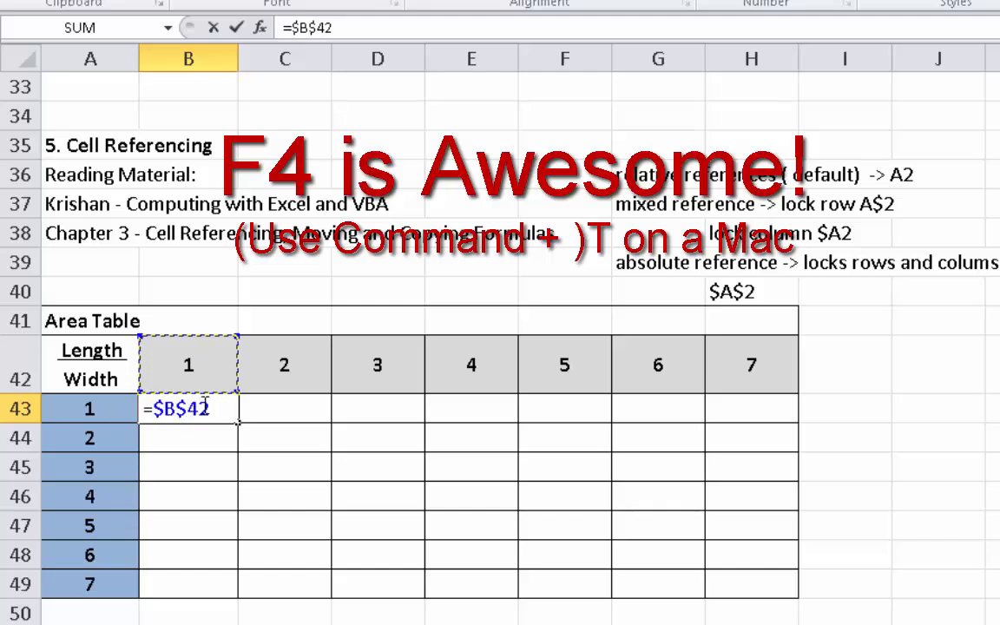
pyautogui.press('F4')
pyautogui.press('F4')
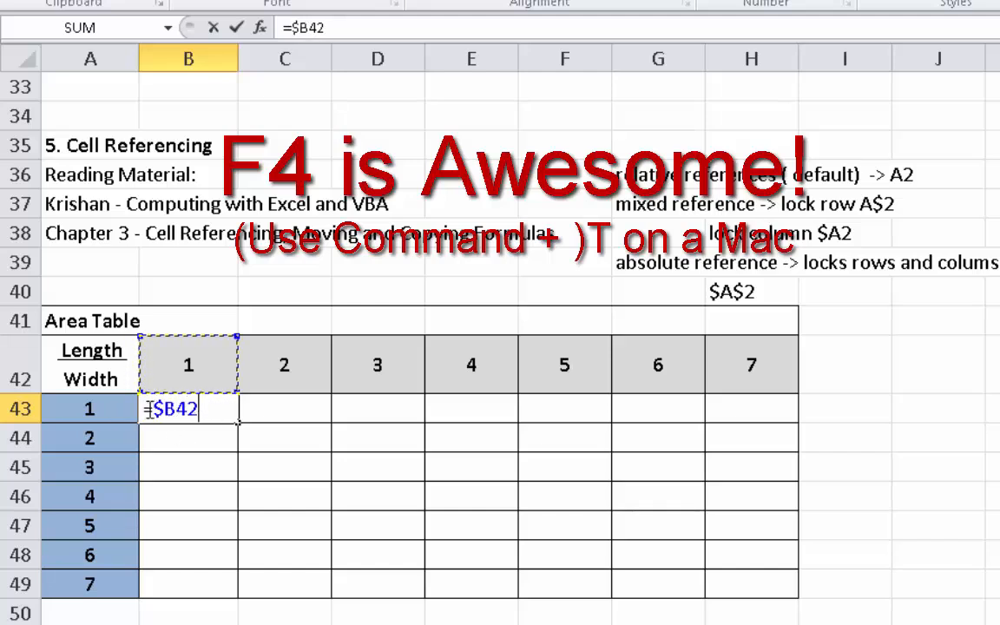
pyautogui.press('F4')
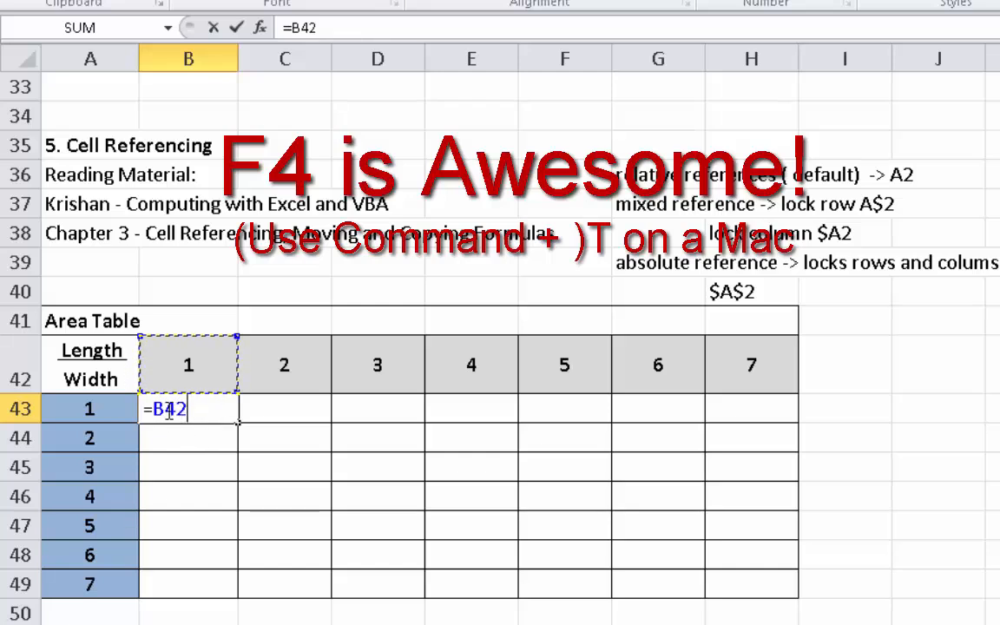
pyautogui.press('F4')
pyautogui.press('F4')
# - Multiply by the width header with its column locked and enter the formula =B$42*$A43 in B43
pyautogui.write('*')
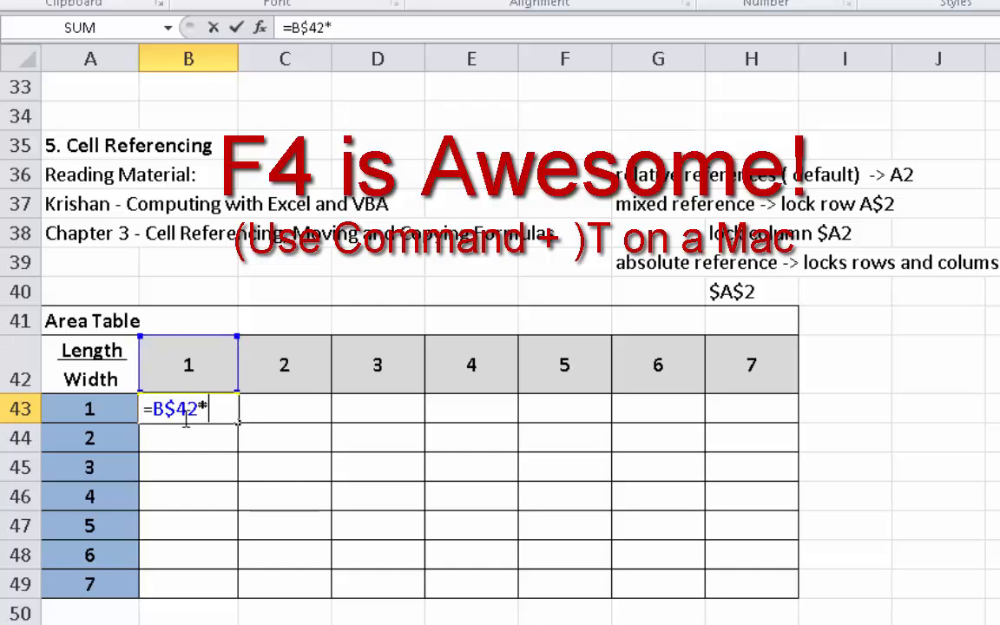
pyautogui.click(66, 407)
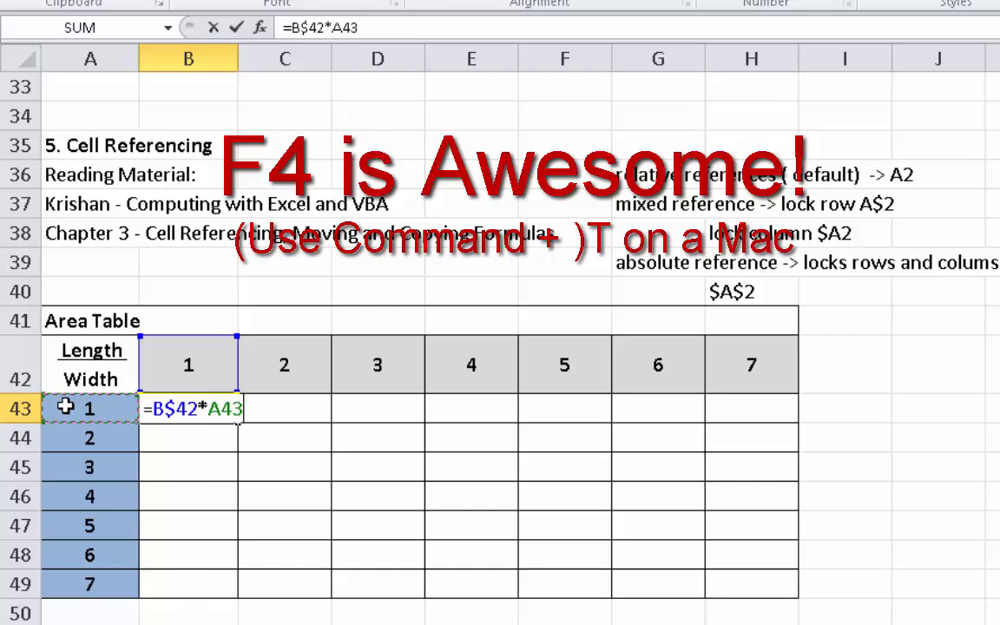
pyautogui.press('F4')
pyautogui.press('F4')
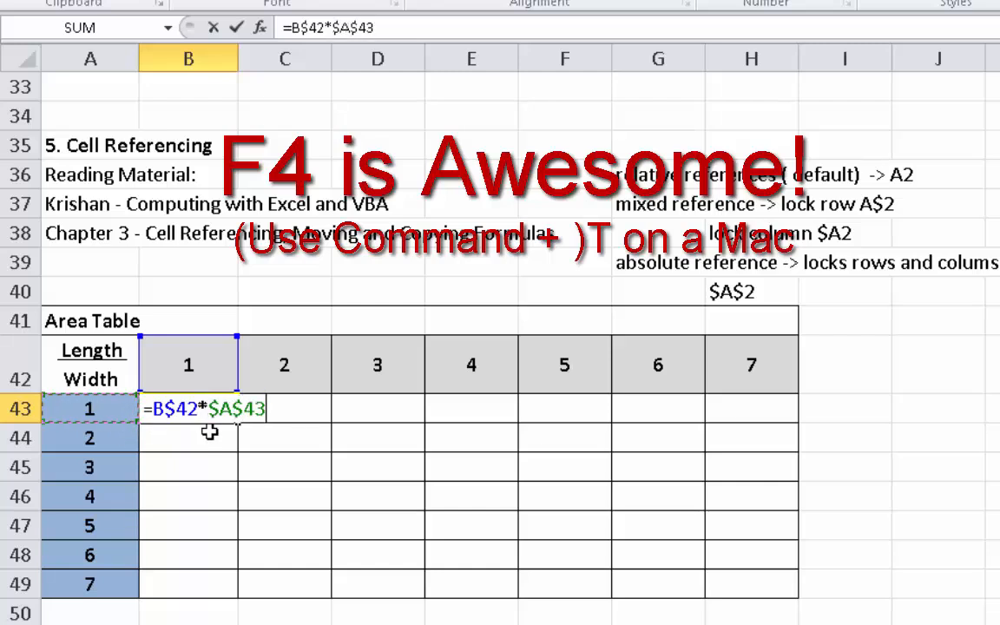
pyautogui.press('F4')
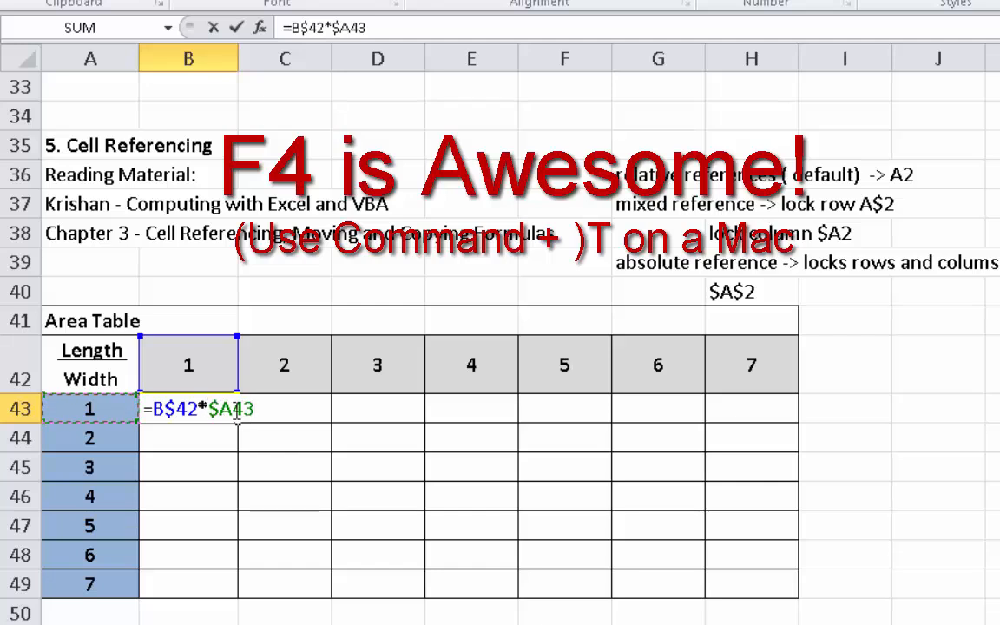
pyautogui.press('Return')
# - Copy B43's formula across the whole Area Table, B43:H49, and check the references in H49
pyautogui.click(228, 410)
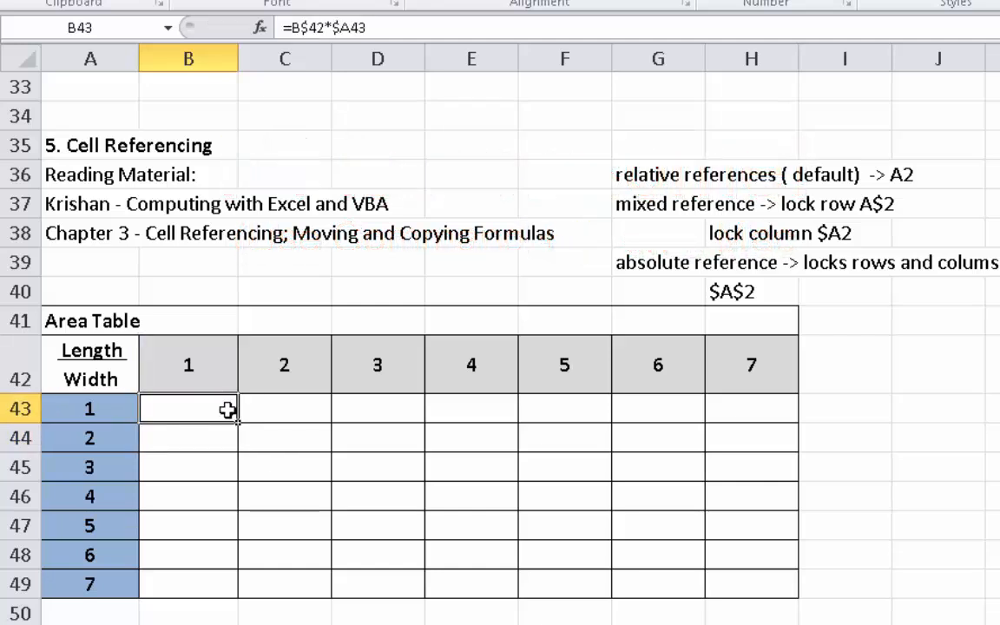
pyautogui.hotkey('ctrl', 'c')
pyautogui.moveTo(227, 409); pyautogui.dragTo(729, 589)
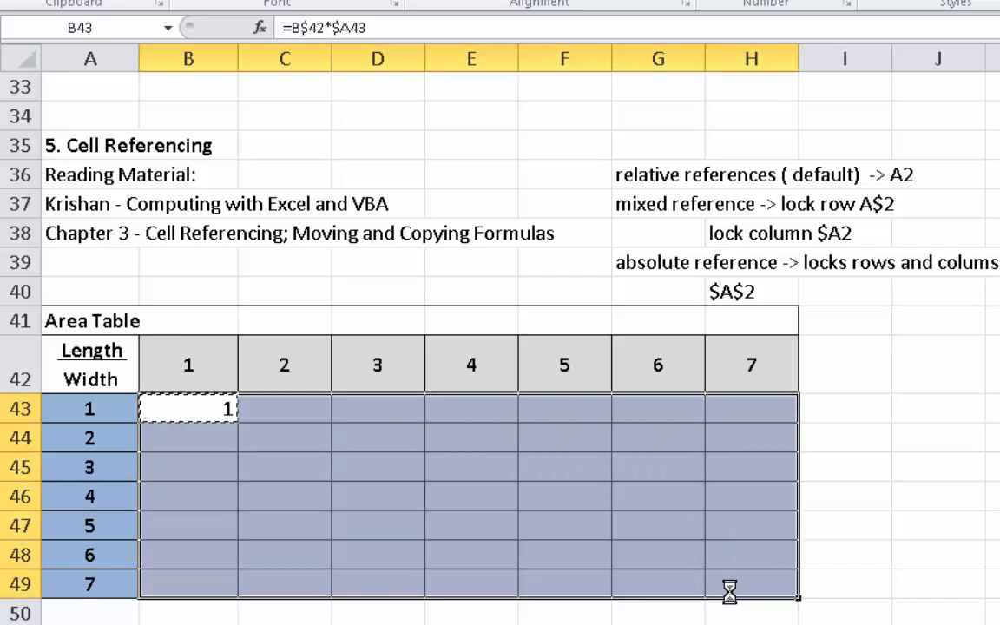
pyautogui.hotkey('ctrl', 'v')
pyautogui.doubleClick(731, 582)
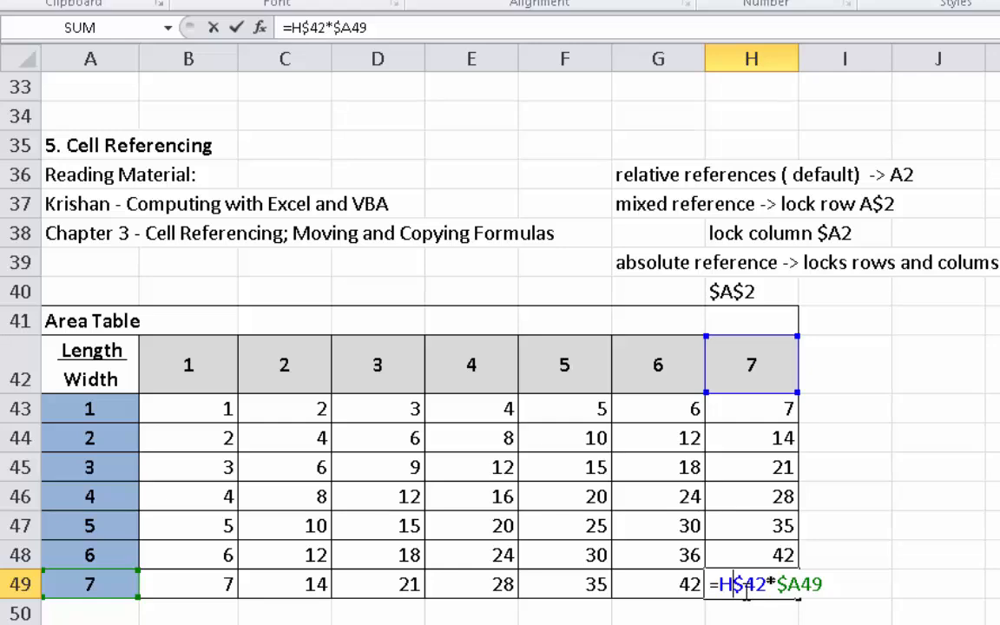
pyautogui.press('Return')
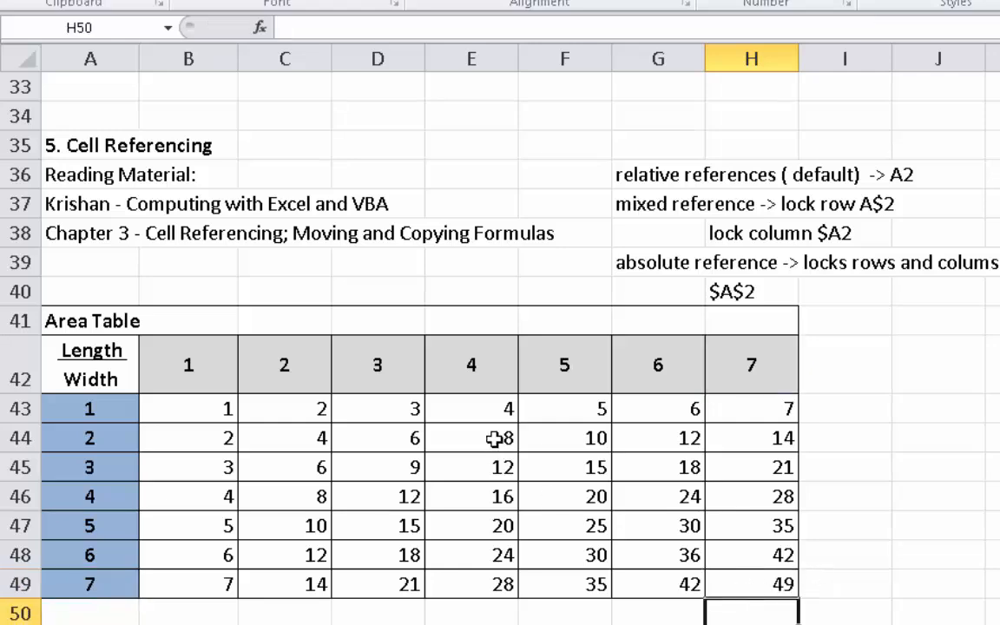
# - Go to the empty Theta and Sin(Theta) table in section 7, Charting in Excel
pyautogui.scroll(-1, 492, 440)
pyautogui.scroll(-4, 527, 419)
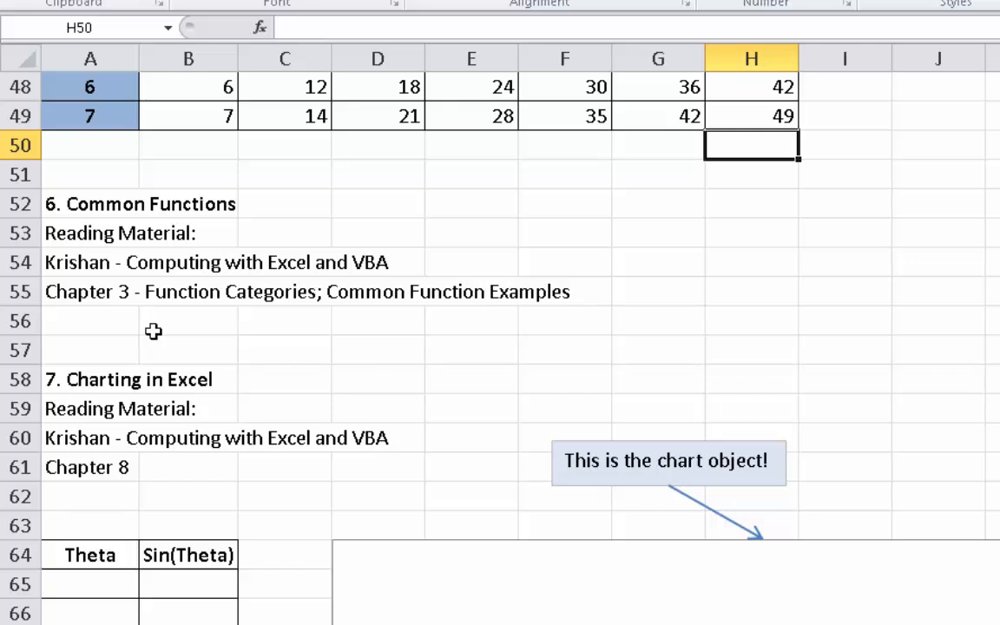
pyautogui.scroll(-1, 153, 330)
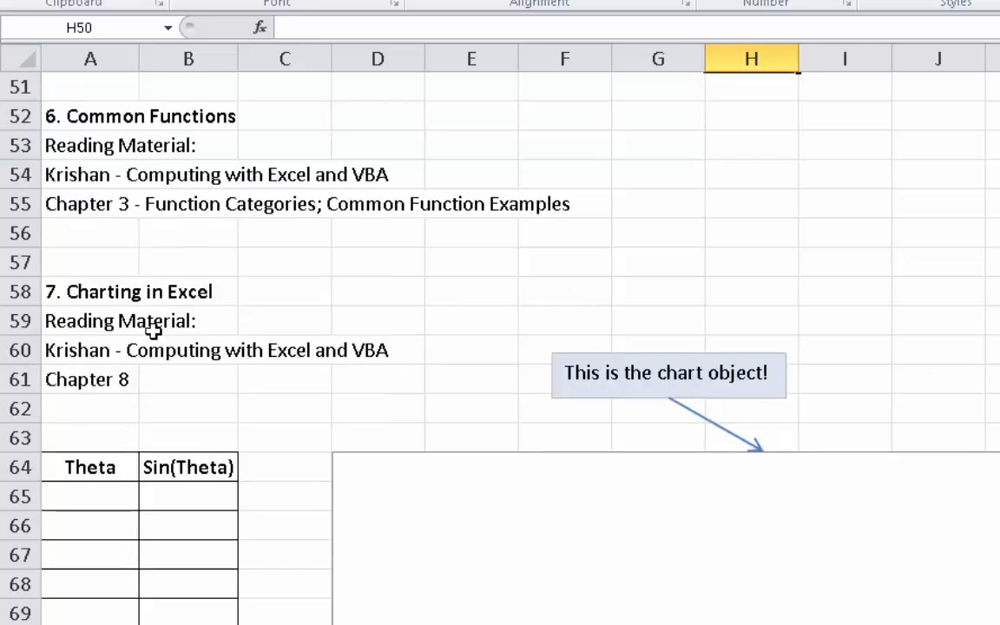
pyautogui.scroll(-1, 151, 336)
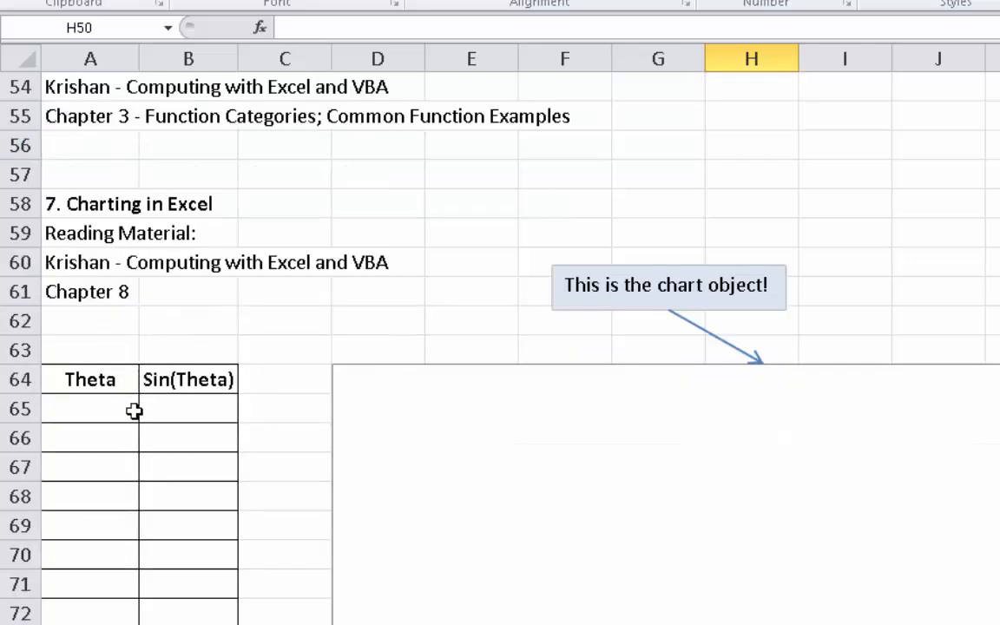